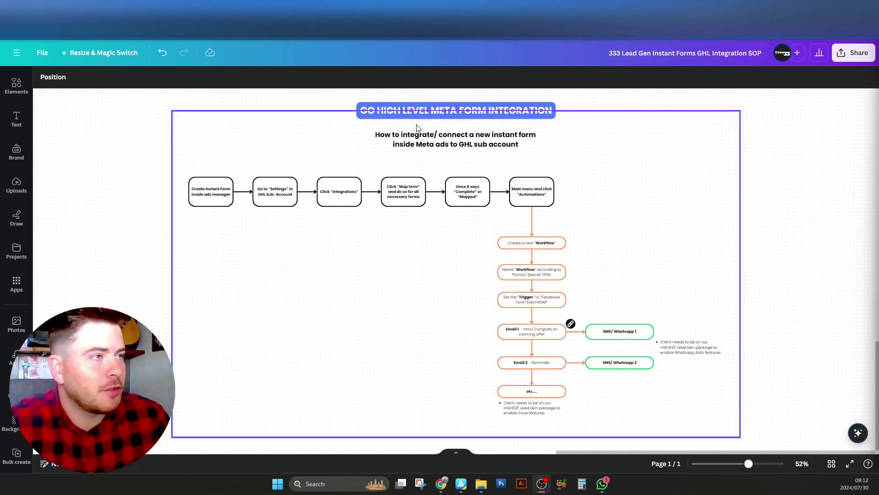
Review the flowchart's top-row steps: Click Map form, Once Complete or Mapped, Automations
{"action": "scroll", "coordinate": [326, 114], "scroll_direction": "up", "scroll_amount": 5}
{"action": "left_click_drag", "start_coordinate": [229, 139], "coordinate": [290, 160]}
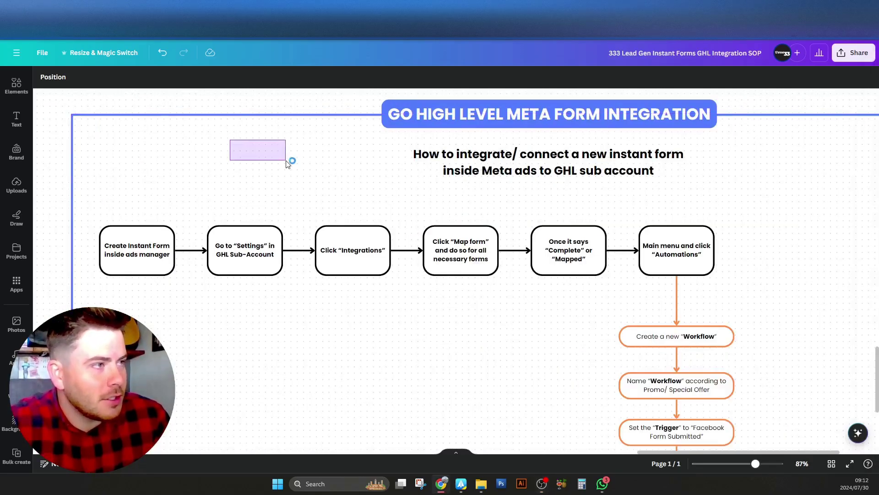
{"action": "left_click_drag", "start_coordinate": [229, 96], "coordinate": [254, 114]}
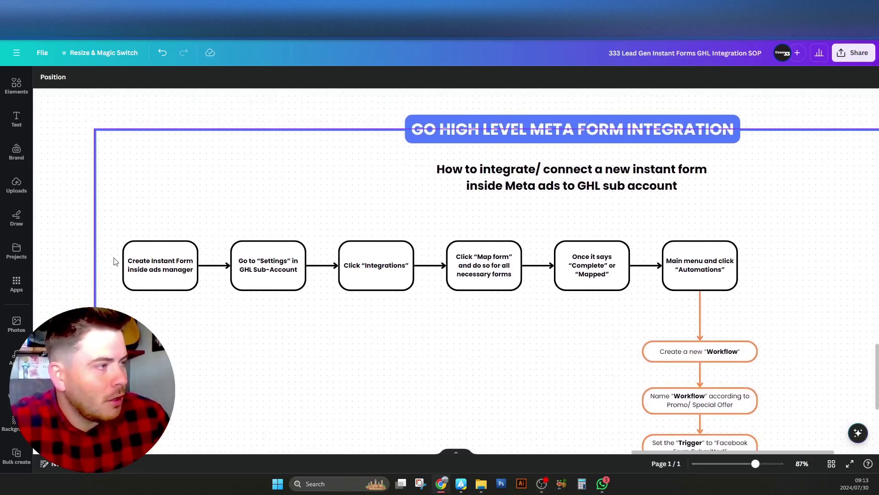
{"action": "scroll", "coordinate": [202, 222], "scroll_direction": "up", "scroll_amount": 2}
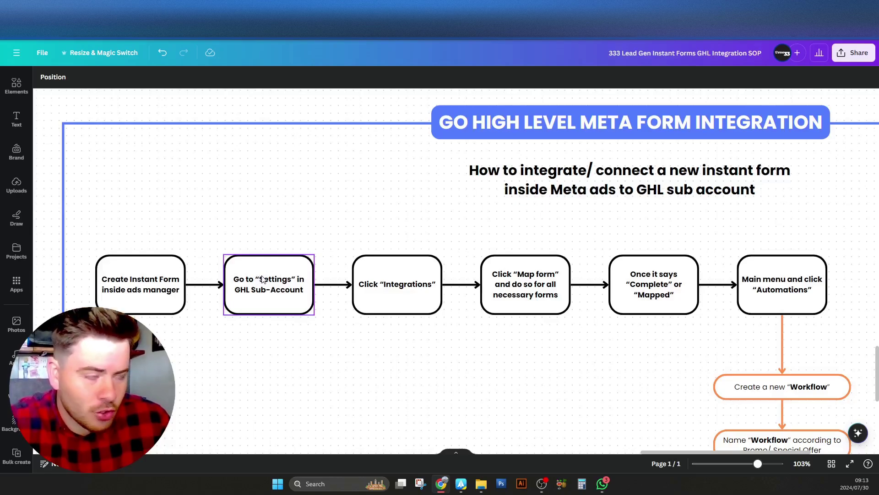
{"action": "mouse_move", "coordinate": [433, 234]}
{"action": "left_mouse_down"}
{"action": "mouse_move", "coordinate": [379, 238]}
{"action": "mouse_move", "coordinate": [427, 231]}
{"action": "left_mouse_up"}
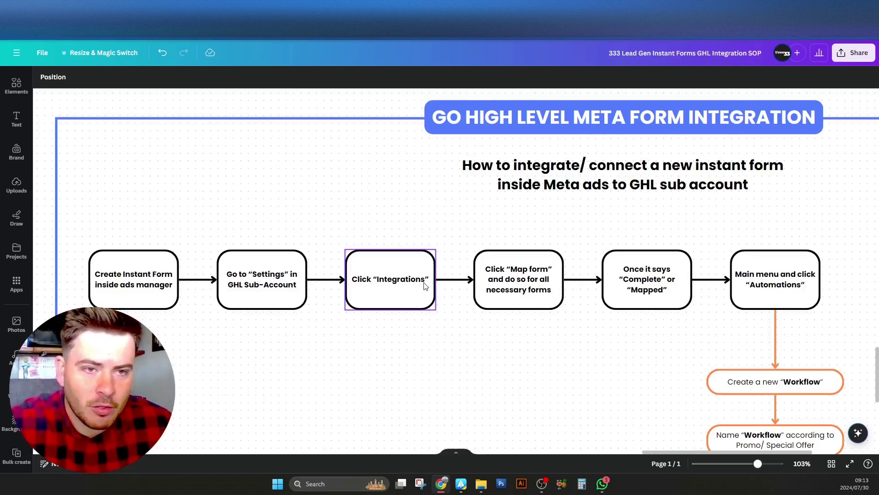
{"action": "left_click", "coordinate": [529, 260]}
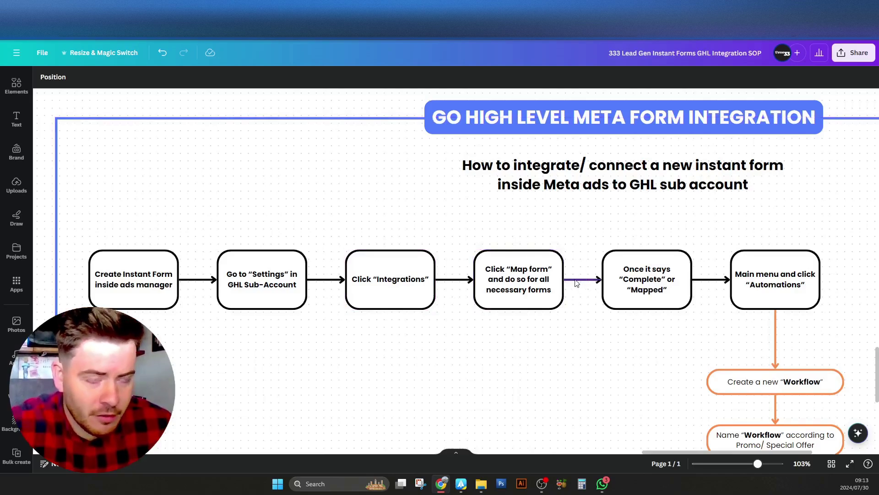
{"action": "left_click", "coordinate": [540, 262]}
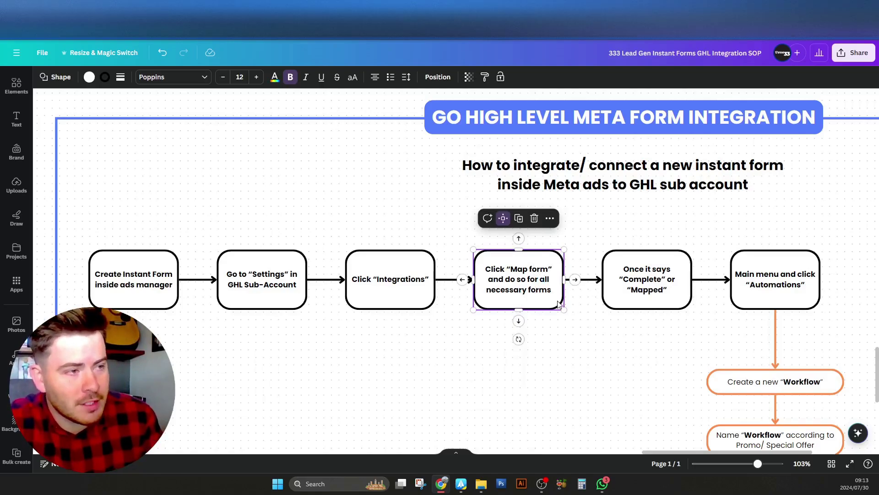
{"action": "left_click", "coordinate": [682, 302]}
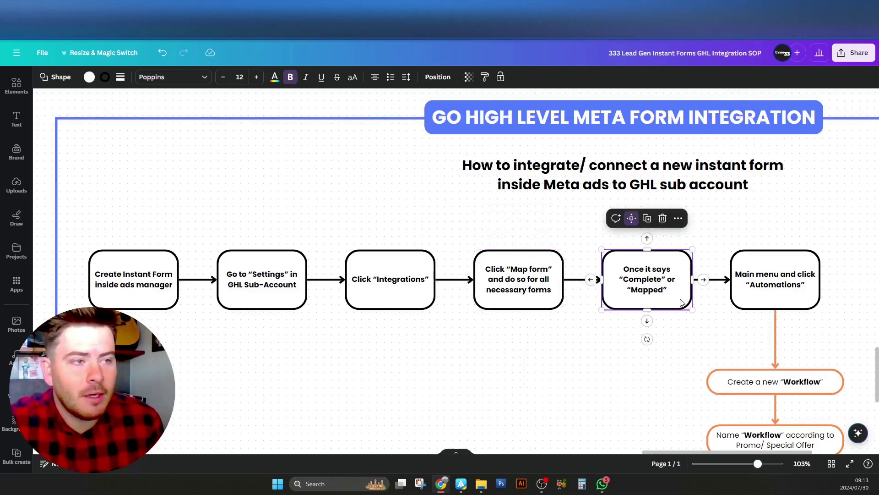
{"action": "left_click", "coordinate": [812, 284]}
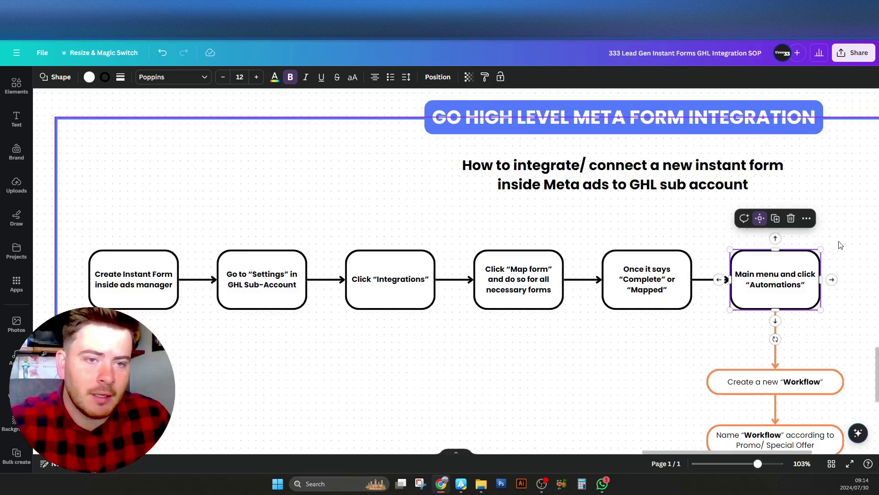
Reconnect the Email 1 arrow to the SMS/Whatsapp 1 box in the flowchart
{"action": "scroll", "coordinate": [723, 258], "scroll_direction": "down", "scroll_amount": 4}
{"action": "scroll", "coordinate": [724, 259], "scroll_direction": "right", "scroll_amount": 4}
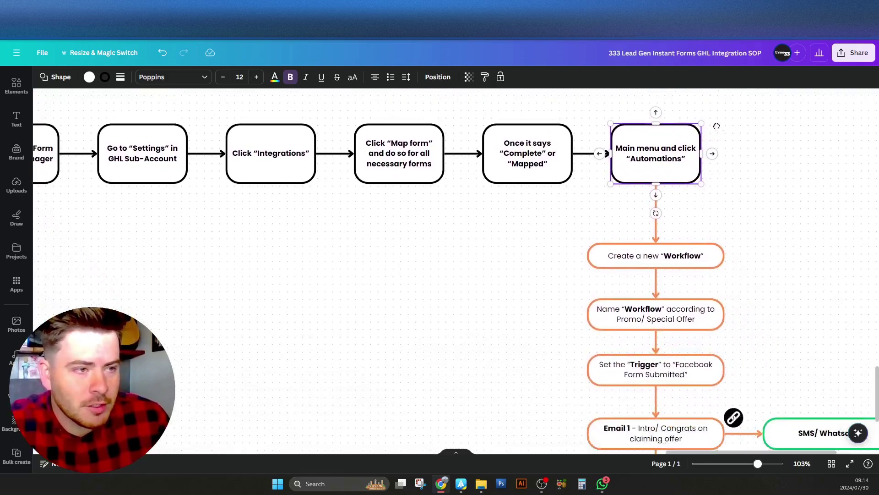
{"action": "left_click_drag", "start_coordinate": [723, 258], "coordinate": [586, 207]}
{"action": "left_click", "coordinate": [543, 158]}
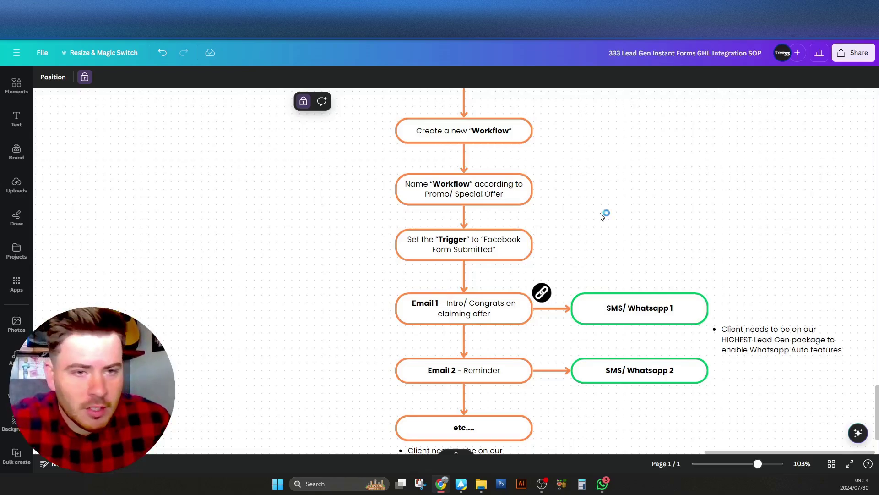
{"action": "left_click_drag", "start_coordinate": [602, 224], "coordinate": [593, 200]}
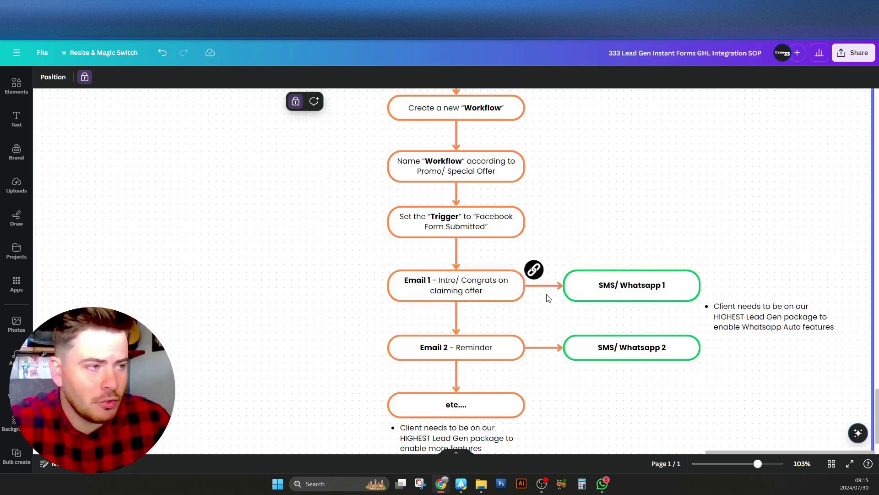
{"action": "scroll", "coordinate": [545, 408], "scroll_direction": "down", "scroll_amount": 1}
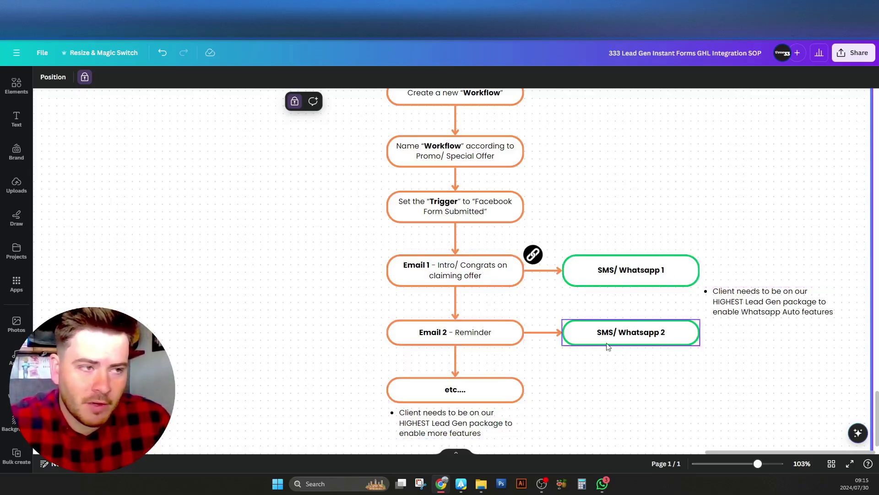
{"action": "scroll", "coordinate": [710, 237], "scroll_direction": "right", "scroll_amount": 1}
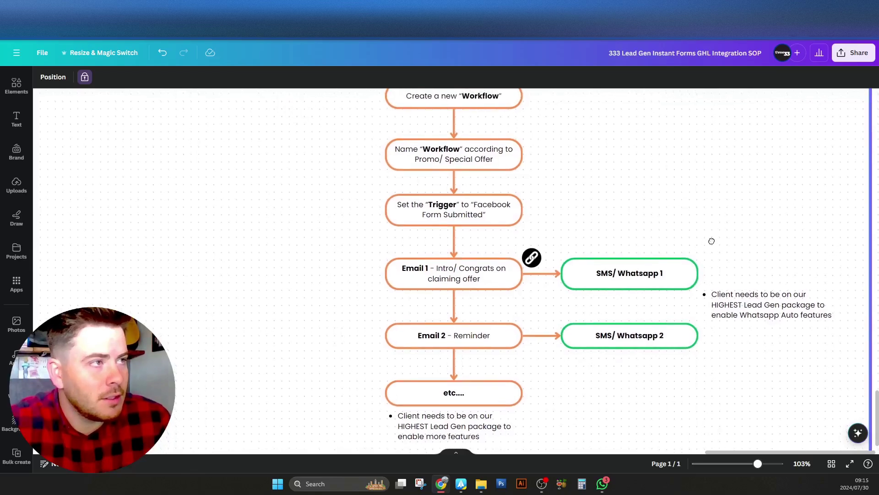
{"action": "scroll", "coordinate": [711, 241], "scroll_direction": "up", "scroll_amount": 1}
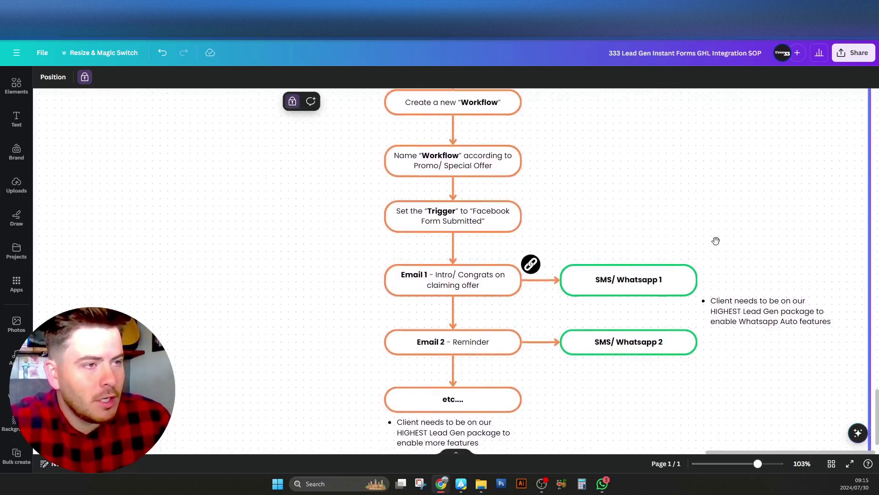
{"action": "scroll", "coordinate": [717, 236], "scroll_direction": "down", "scroll_amount": 1}
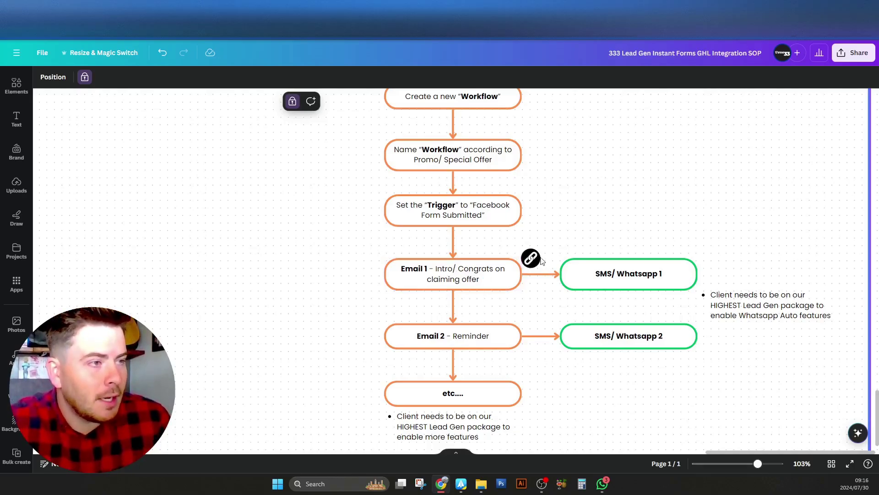
{"action": "left_click_drag", "start_coordinate": [555, 272], "coordinate": [592, 252]}
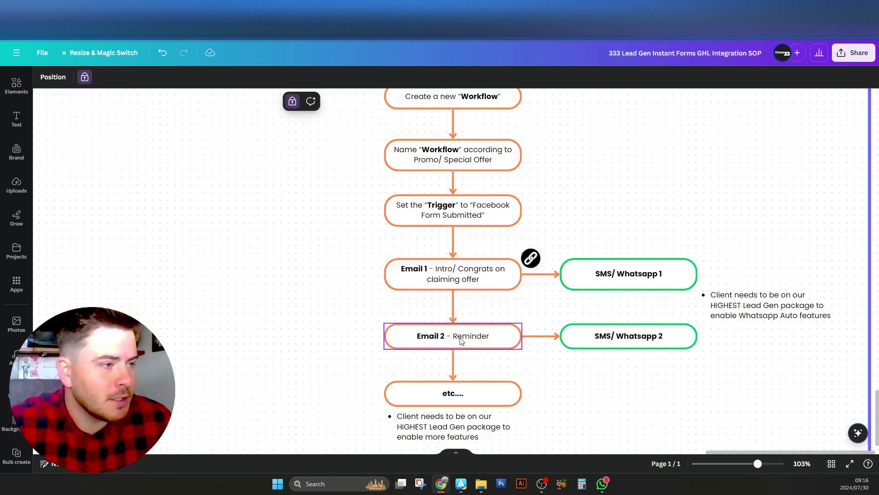
{"action": "right_click", "coordinate": [525, 310]}
{"action": "left_click", "coordinate": [527, 301]}
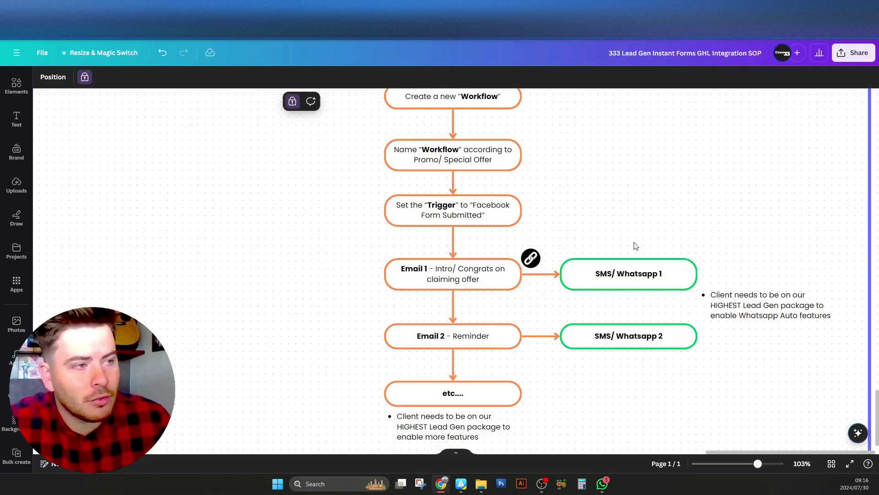
{"action": "mouse_move", "coordinate": [668, 222]}
{"action": "left_mouse_down"}
{"action": "mouse_move", "coordinate": [662, 229]}
{"action": "mouse_move", "coordinate": [672, 229]}
{"action": "left_mouse_up"}
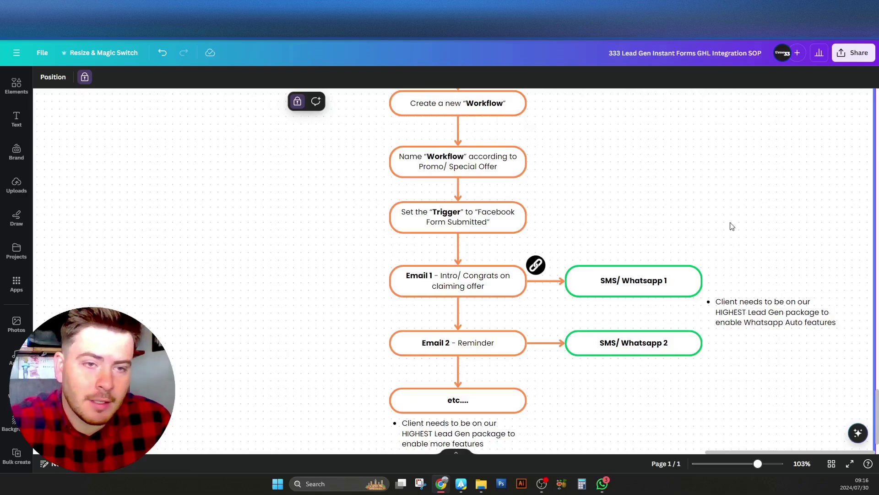
Emphasise the words 'HIGHEST Lead Gen' in the WhatsApp package note
{"action": "left_click", "coordinate": [755, 316]}
{"action": "double_click", "coordinate": [738, 314]}
{"action": "left_click_drag", "start_coordinate": [782, 310], "coordinate": [784, 312]}
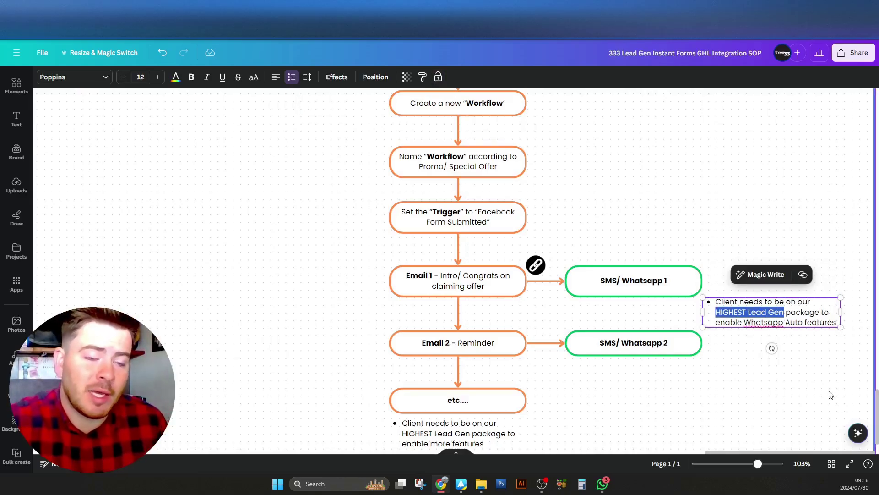
{"action": "left_click", "coordinate": [796, 231]}
{"action": "scroll", "coordinate": [791, 326], "scroll_direction": "down", "scroll_amount": 3}
{"action": "scroll", "coordinate": [672, 216], "scroll_direction": "down", "scroll_amount": 3}
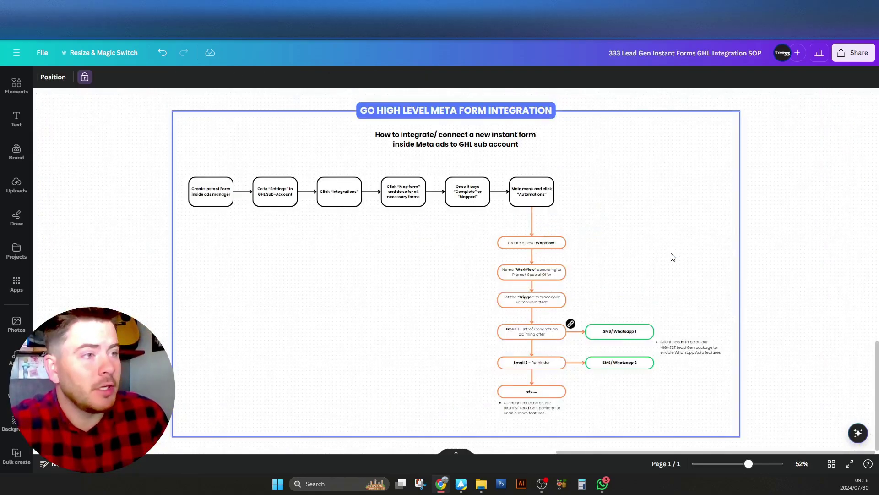
{"action": "left_click", "coordinate": [774, 224]}
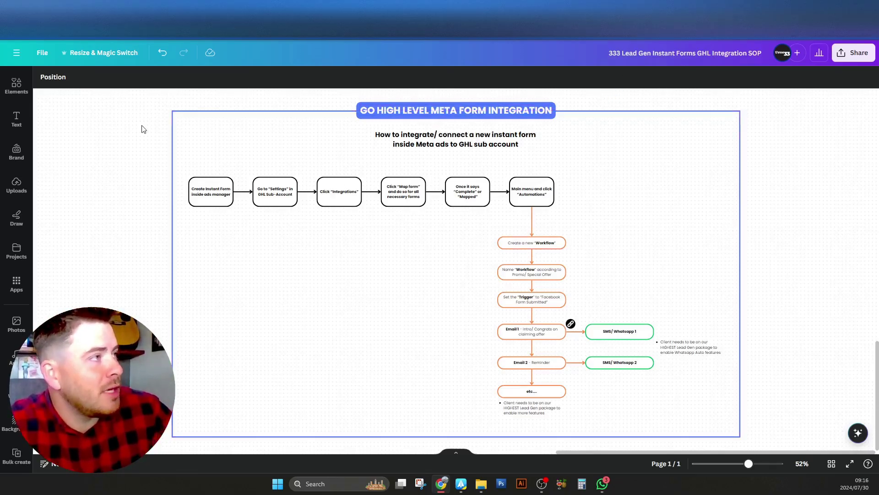
Go to Ads Manager and edit the Leads | ToF | G5 Body Slimming R250 campaign
{"action": "key", "text": "ctrl+Tab"}
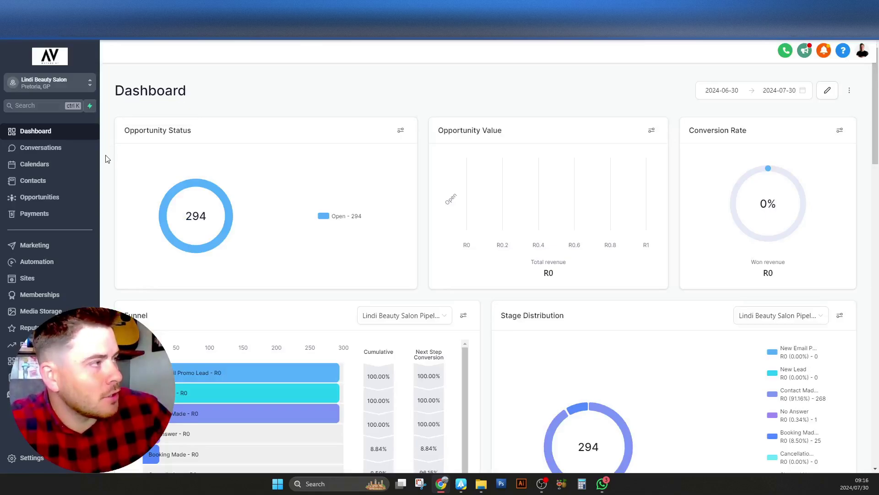
{"action": "key", "text": "ctrl+Tab"}
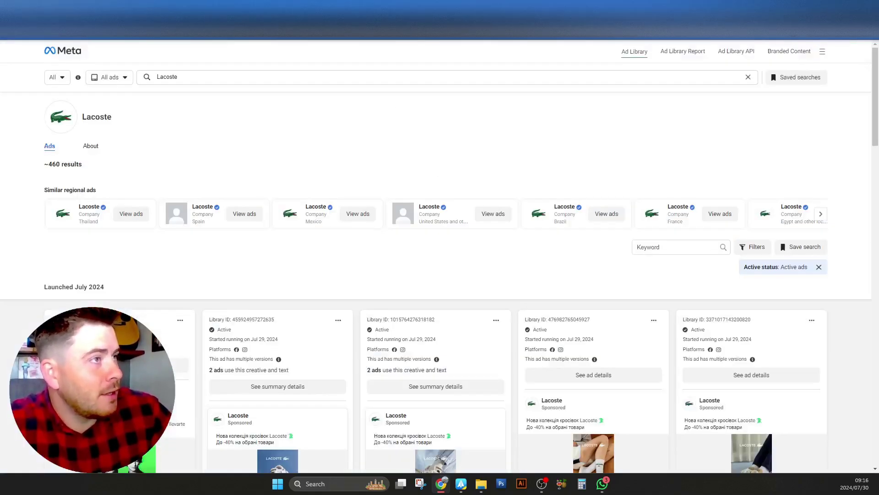
{"action": "key", "text": "ctrl+Tab"}
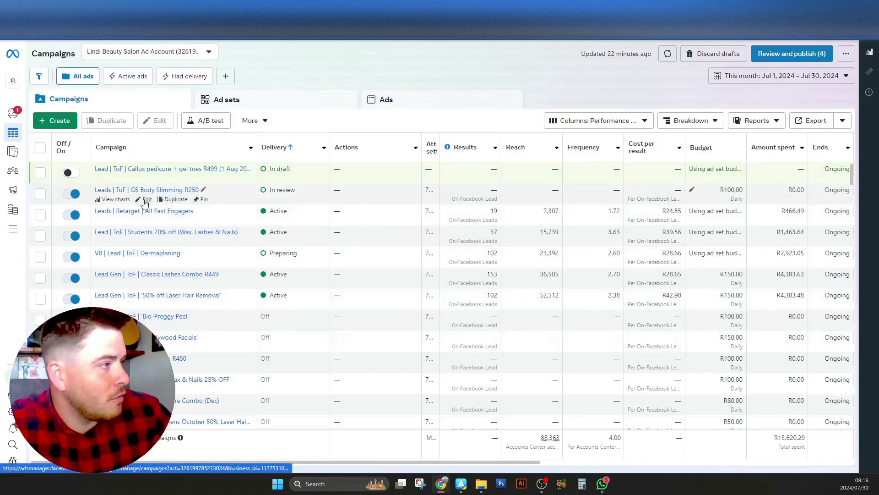
{"action": "left_click", "coordinate": [148, 199]}
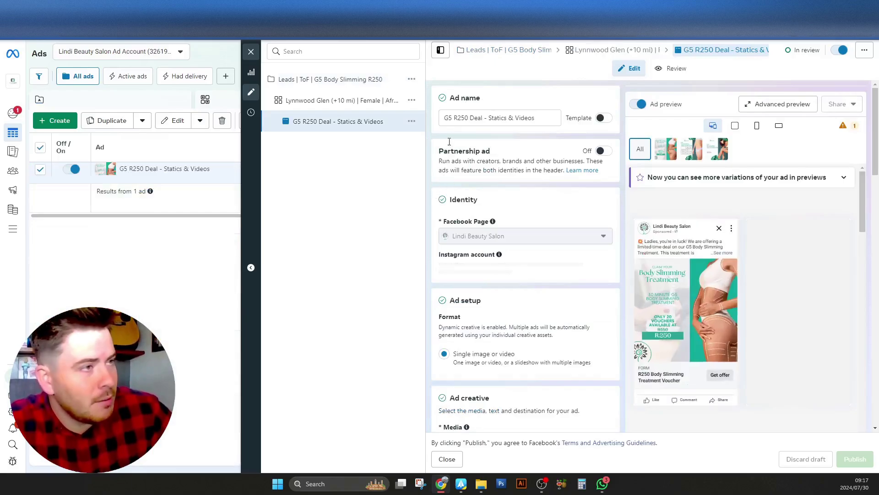
Duplicate the R250 G5 Body Slimming Treatment instant form in the ad's Instant Form section
{"action": "scroll", "coordinate": [431, 147], "scroll_direction": "down", "scroll_amount": 15}
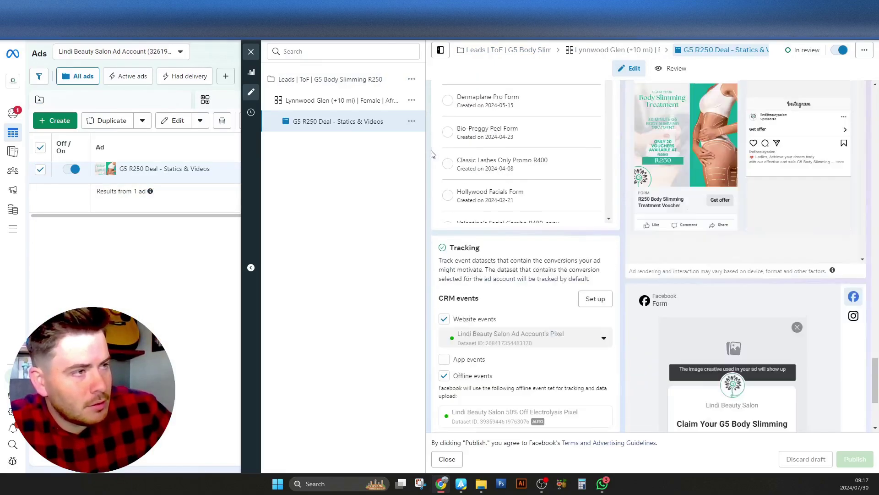
{"action": "scroll", "coordinate": [426, 197], "scroll_direction": "up", "scroll_amount": 6}
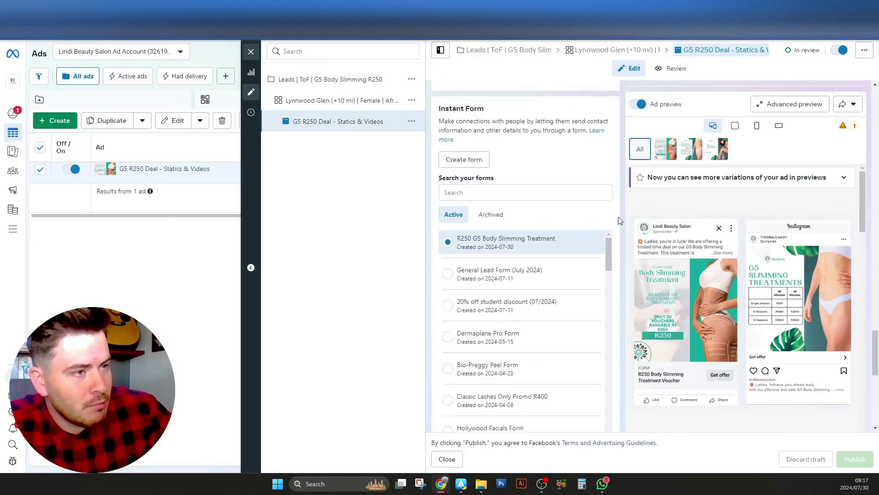
{"action": "scroll", "coordinate": [620, 218], "scroll_direction": "down", "scroll_amount": 1}
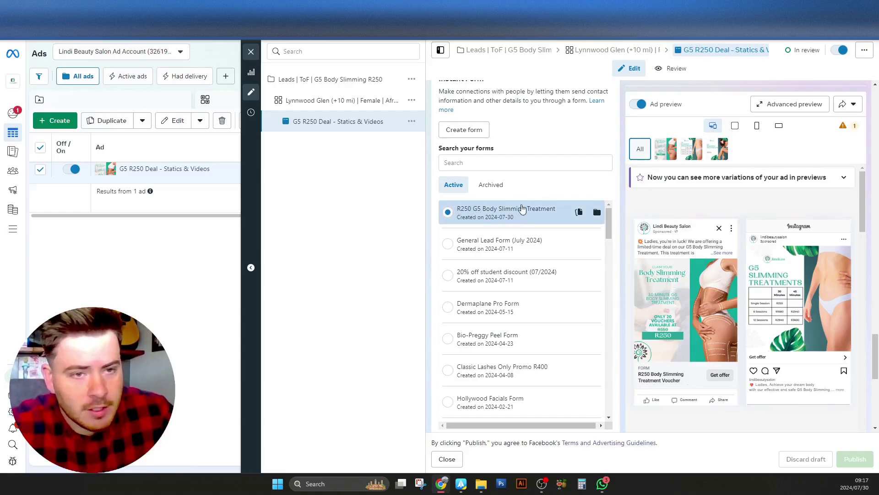
{"action": "left_click", "coordinate": [578, 211]}
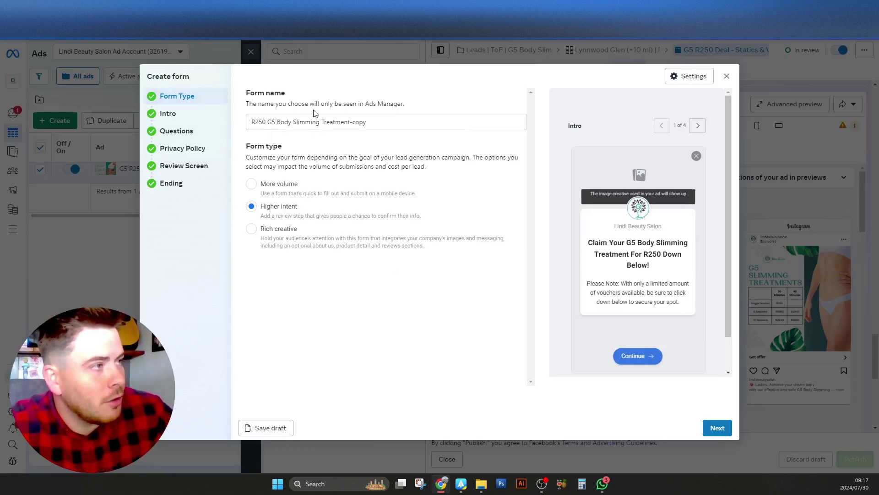
Review the copied form's Intro, Questions and Privacy policy sections
{"action": "left_click", "coordinate": [185, 114]}
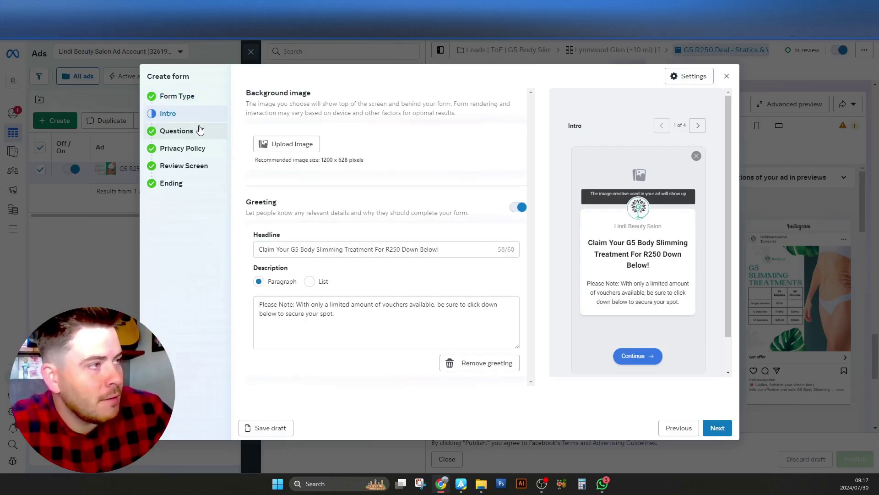
{"action": "left_click_drag", "start_coordinate": [414, 250], "coordinate": [371, 249]}
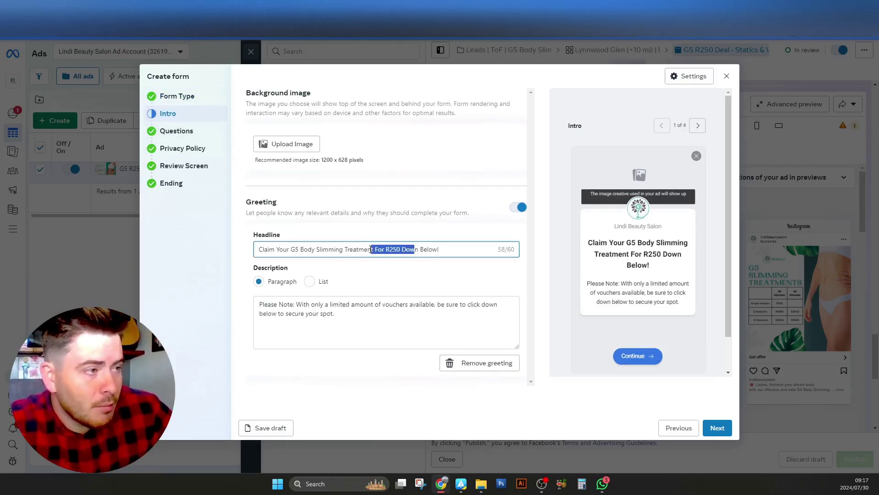
{"action": "left_click", "coordinate": [200, 138]}
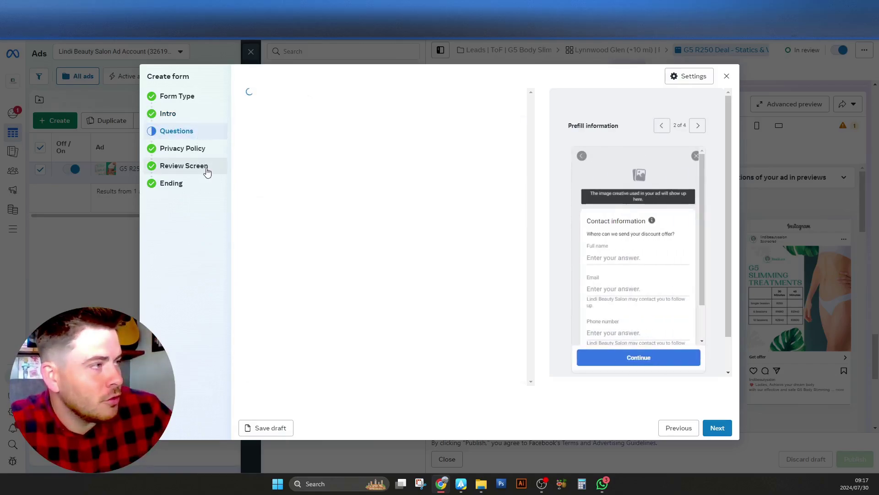
{"action": "scroll", "coordinate": [260, 231], "scroll_direction": "down", "scroll_amount": 1}
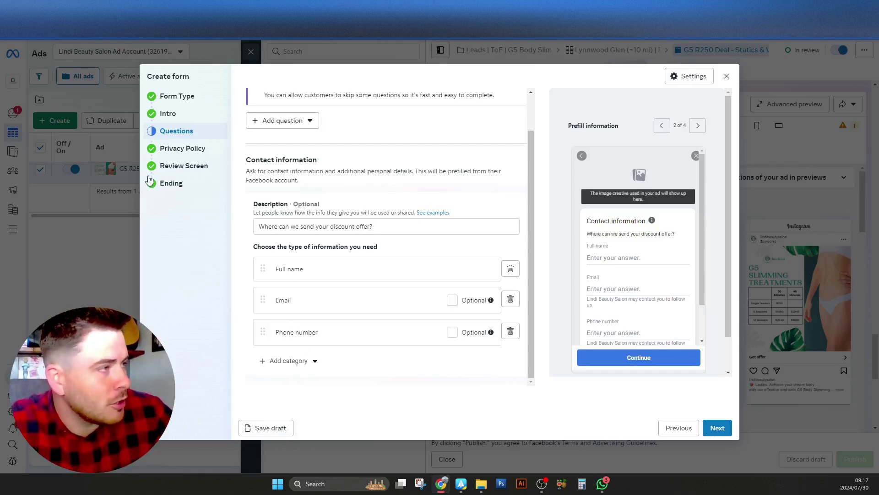
{"action": "left_click", "coordinate": [163, 148]}
Check the Review Screen and Ending, then close the form editor without saving
{"action": "left_click", "coordinate": [211, 166]}
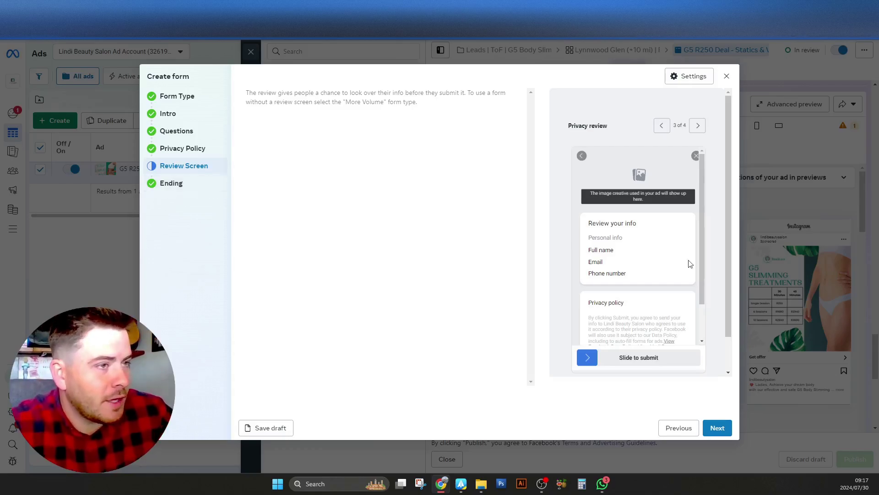
{"action": "scroll", "coordinate": [672, 255], "scroll_direction": "down", "scroll_amount": 1}
{"action": "scroll", "coordinate": [687, 275], "scroll_direction": "up", "scroll_amount": 1}
{"action": "scroll", "coordinate": [701, 257], "scroll_direction": "down", "scroll_amount": 1}
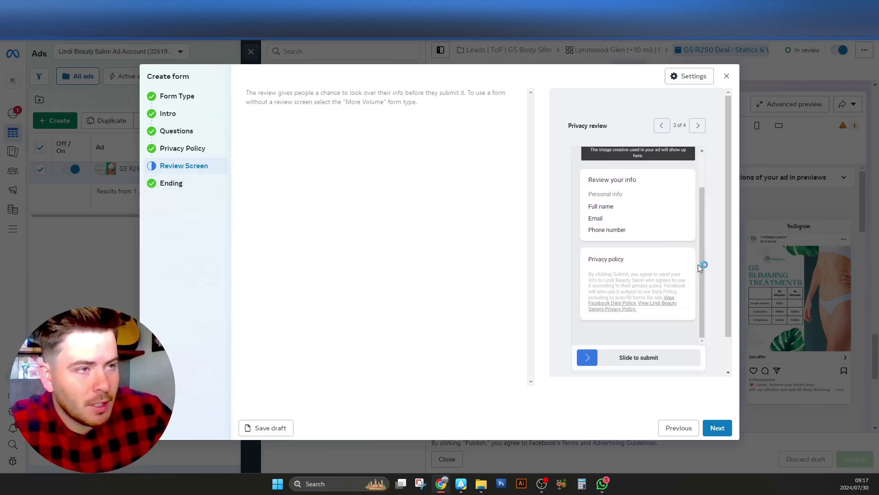
{"action": "scroll", "coordinate": [701, 264], "scroll_direction": "up", "scroll_amount": 1}
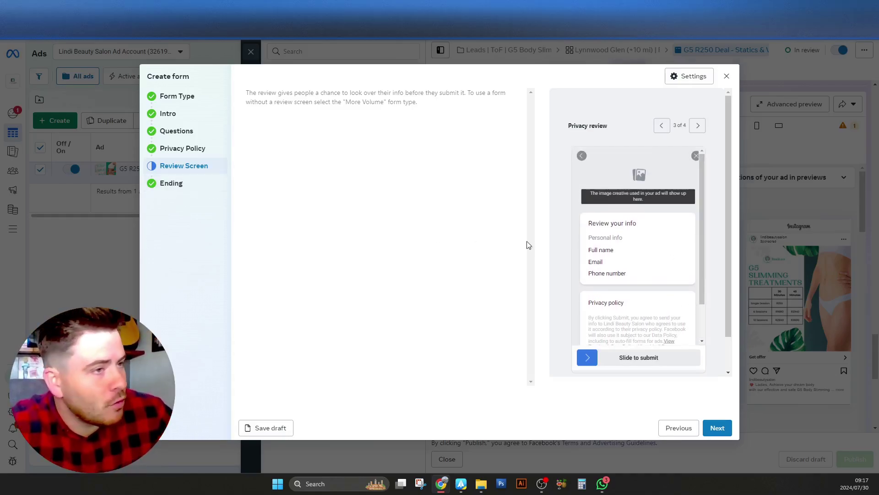
{"action": "left_click", "coordinate": [194, 186]}
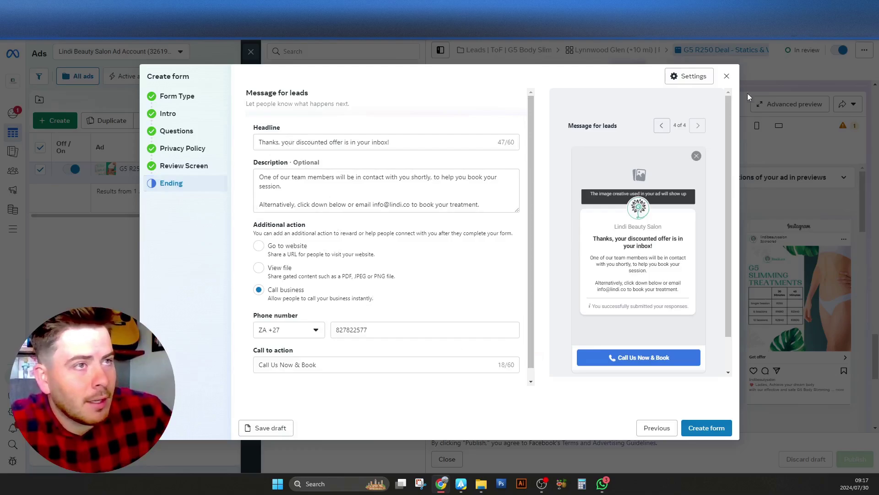
{"action": "left_click", "coordinate": [727, 76]}
{"action": "left_click", "coordinate": [534, 213]}
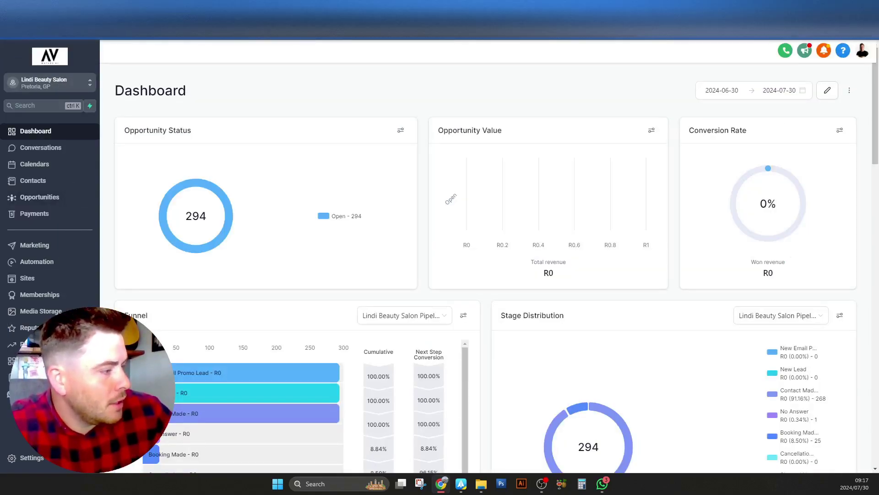
In Settings > Integrations, dismiss the Google banner and show Facebook Form Fields Mapping
{"action": "left_click", "coordinate": [40, 459]}
{"action": "scroll", "coordinate": [46, 320], "scroll_direction": "down", "scroll_amount": 2}
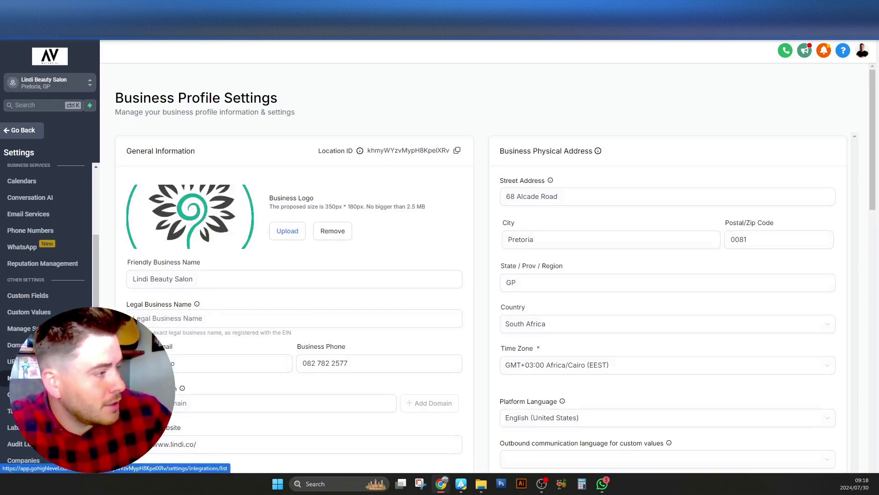
{"action": "left_click", "coordinate": [23, 378]}
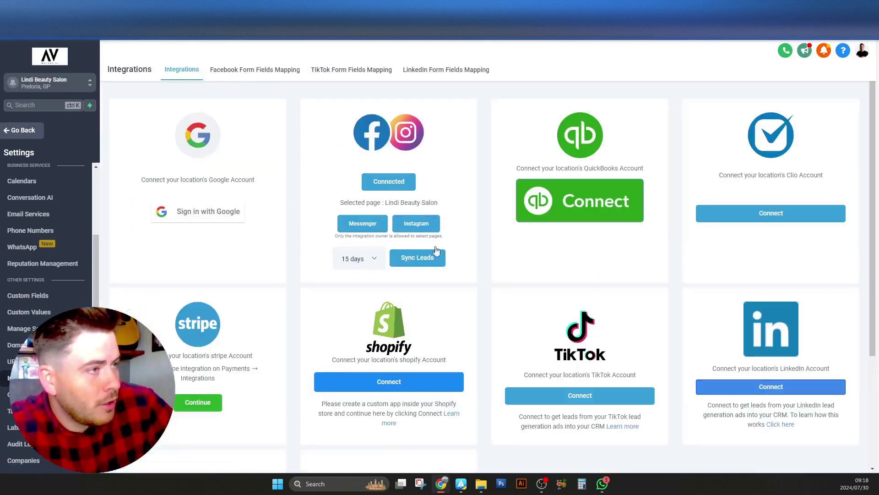
{"action": "left_click", "coordinate": [838, 103]}
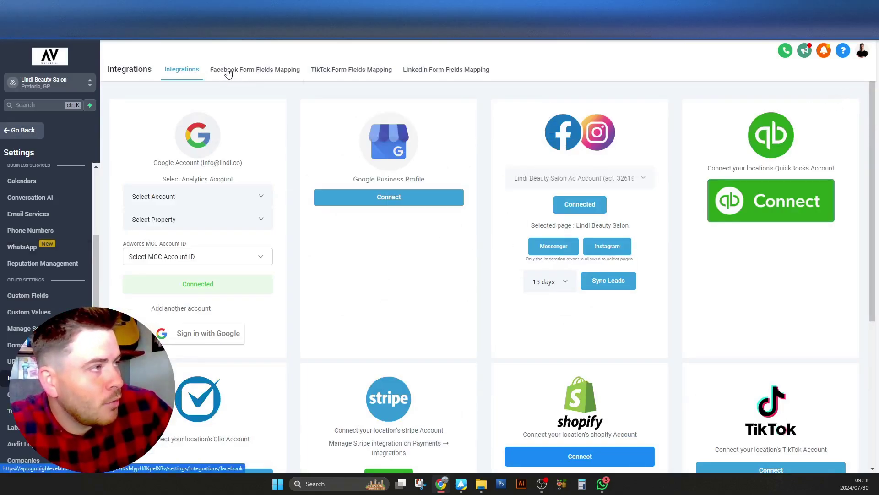
{"action": "left_click", "coordinate": [256, 73]}
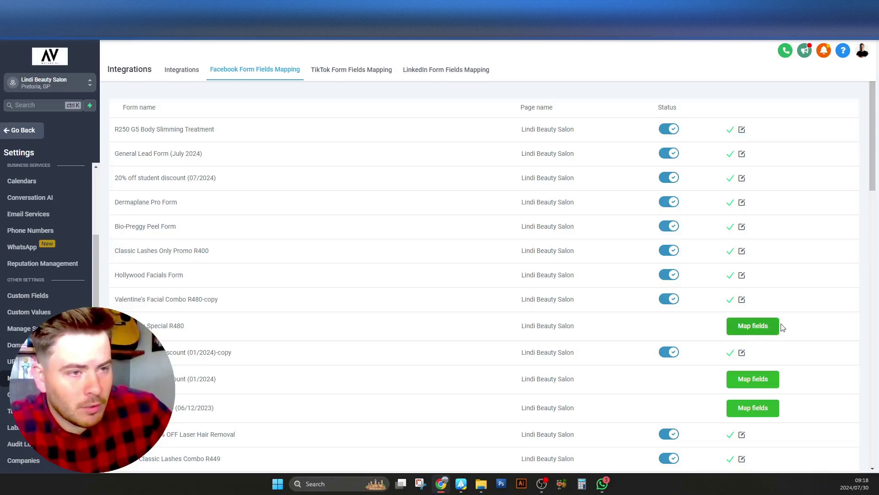
Check the R250 form's name, email and phone mappings, then go back to the main menu
{"action": "left_click", "coordinate": [742, 131]}
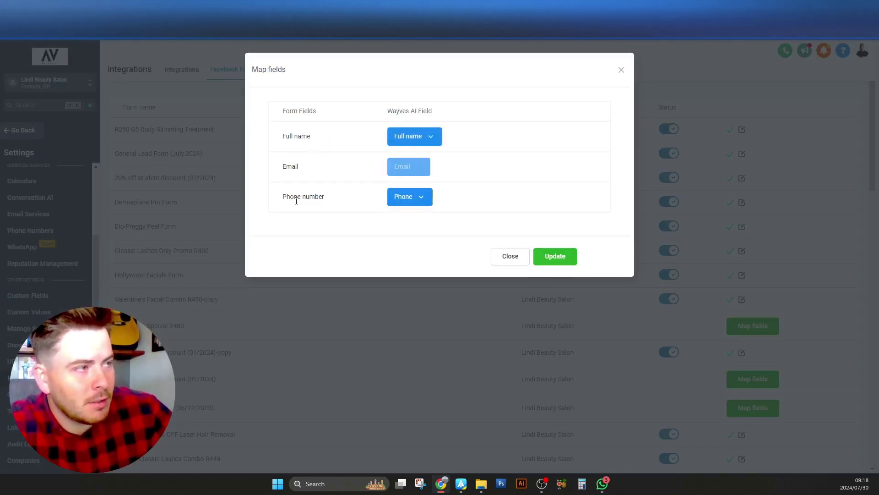
{"action": "left_click", "coordinate": [586, 278]}
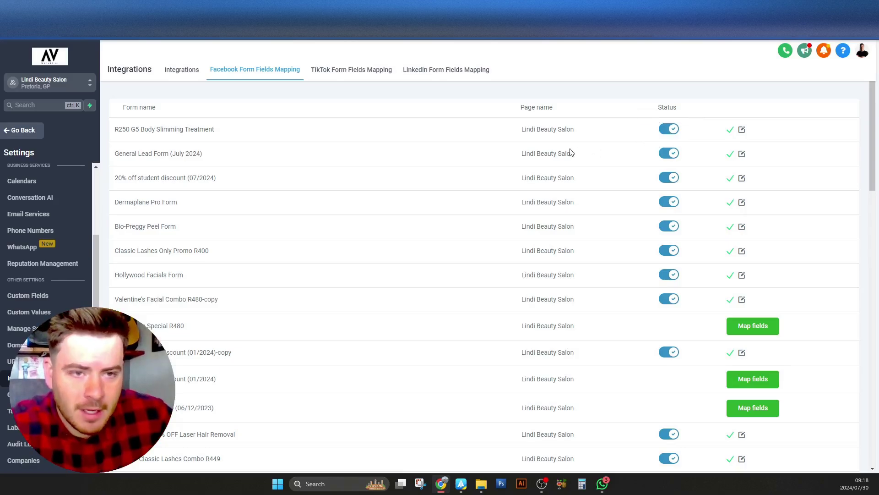
{"action": "left_click", "coordinate": [36, 131]}
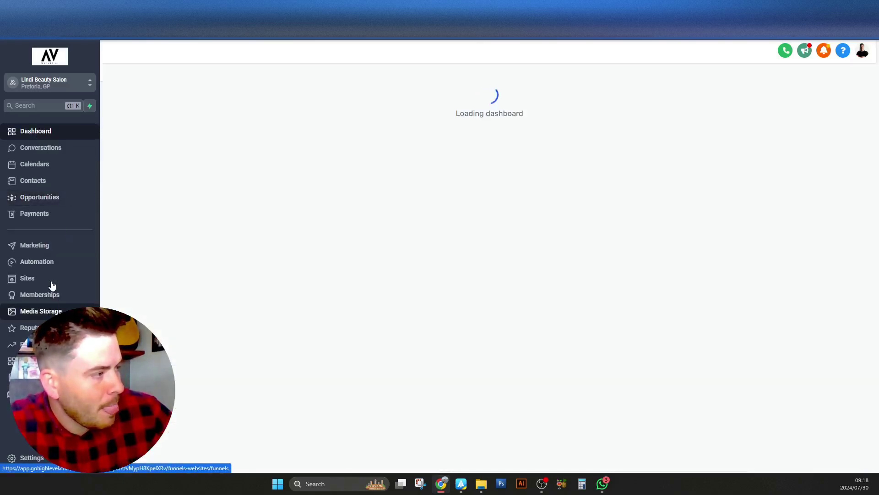
Search the Workflows list for 'g5' to look at the existing G5 workflow
{"action": "left_click", "coordinate": [51, 262]}
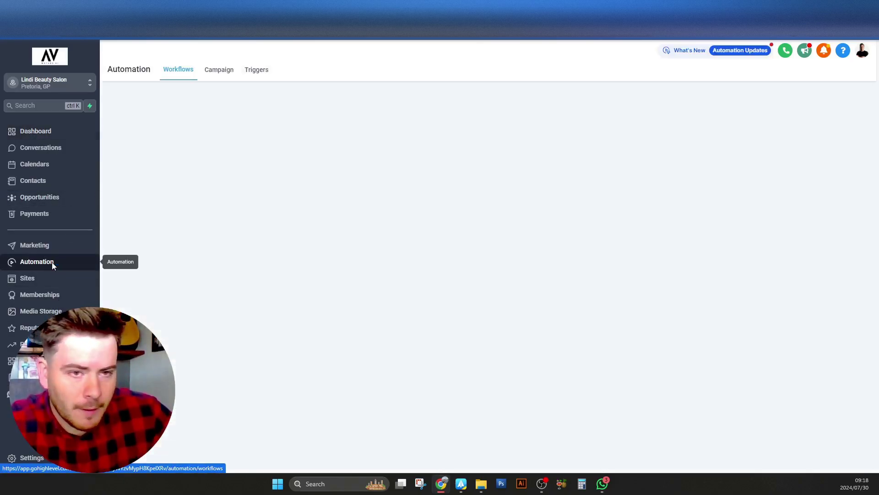
{"action": "left_click", "coordinate": [671, 185]}
{"action": "type", "text": "g5"}
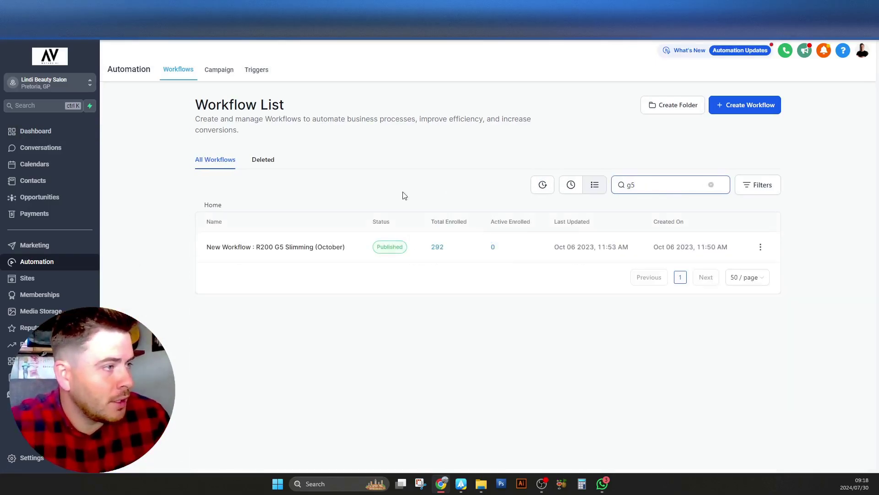
{"action": "left_click", "coordinate": [761, 248]}
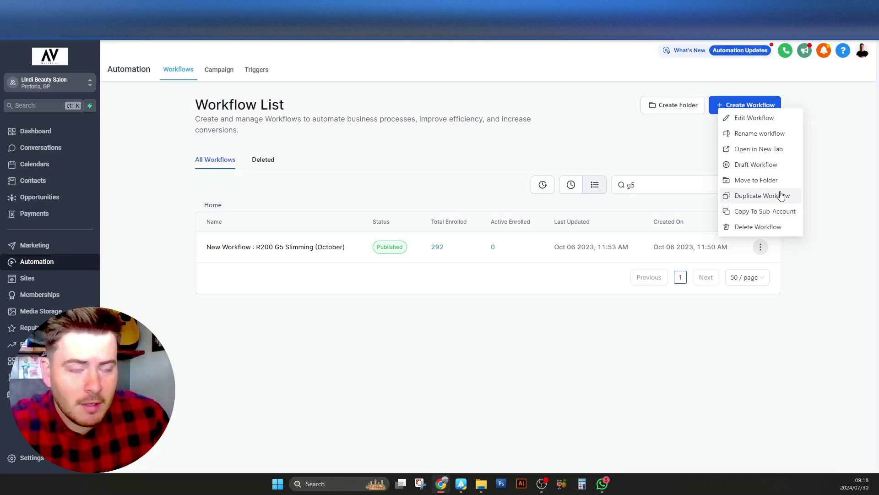
{"action": "left_click", "coordinate": [813, 209]}
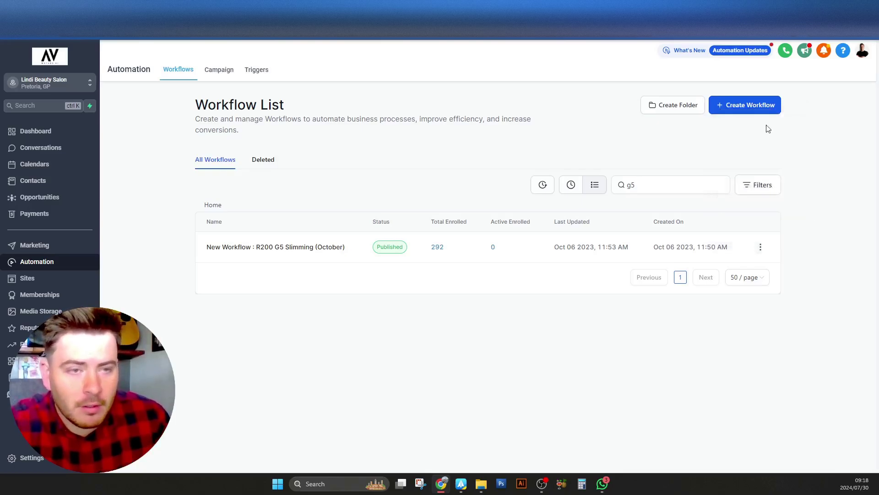
Start a blank workflow from scratch and copy the form name 'R250 G5 Body Slimming Treatment'
{"action": "left_click", "coordinate": [765, 106]}
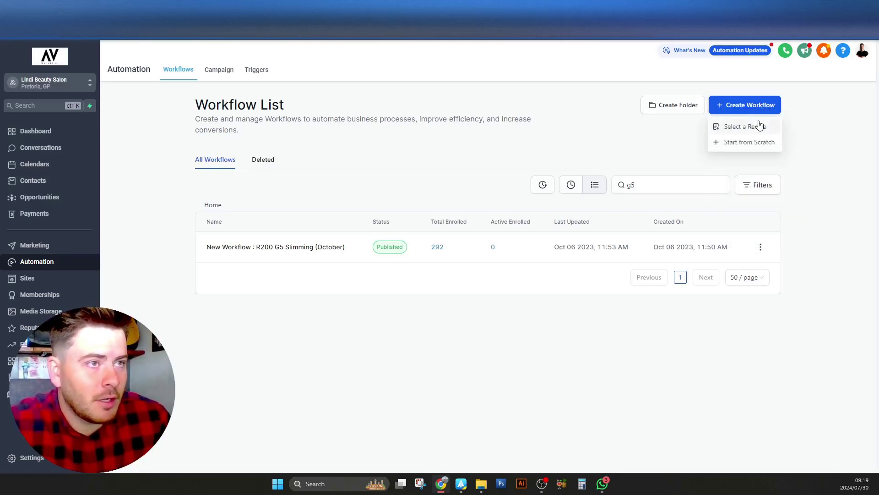
{"action": "left_click", "coordinate": [770, 142]}
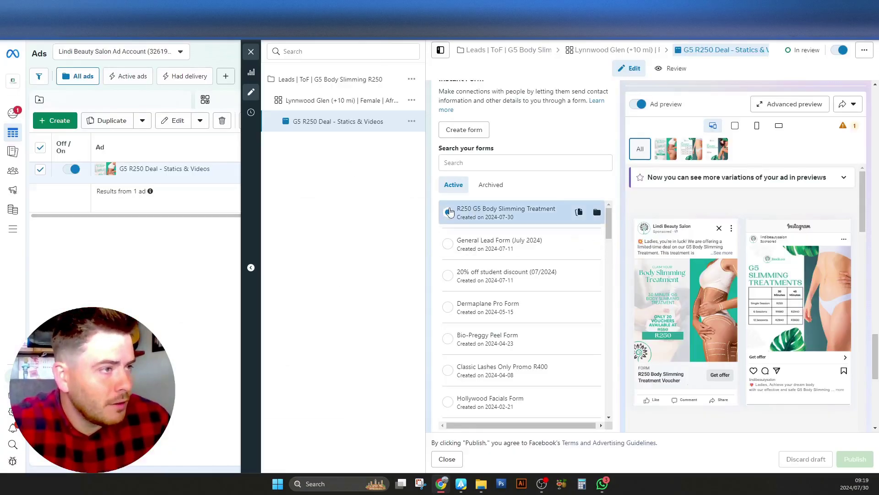
{"action": "left_click", "coordinate": [486, 213]}
{"action": "left_click_drag", "start_coordinate": [486, 214], "coordinate": [556, 213]}
{"action": "key", "text": "ctrl+c"}
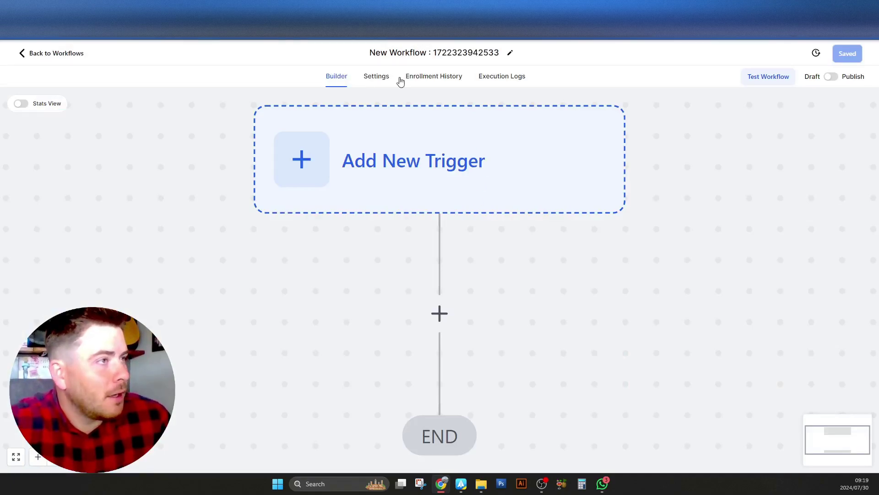
{"action": "left_click", "coordinate": [412, 51]}
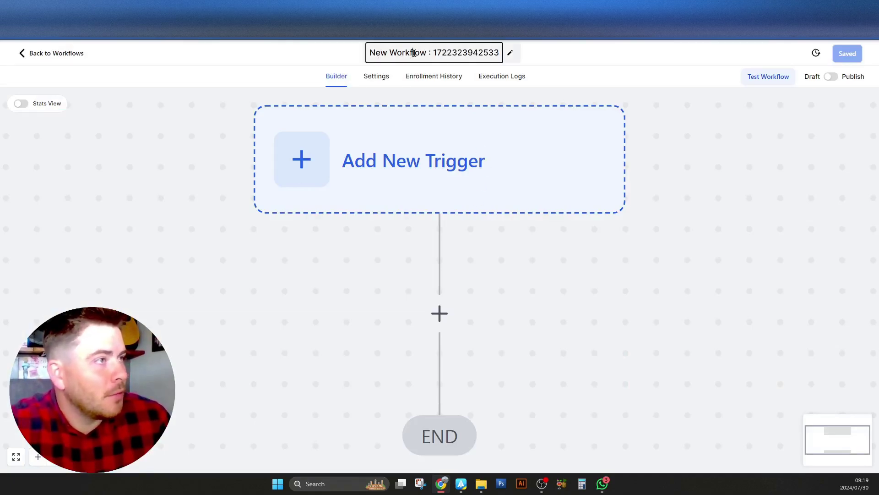
Name the workflow 'R250 G5 Body Slimming Treatment' and pick the Facebook Lead Form Submitted trigger
{"action": "key", "text": "ctrl+v"}
{"action": "left_click", "coordinate": [536, 76]}
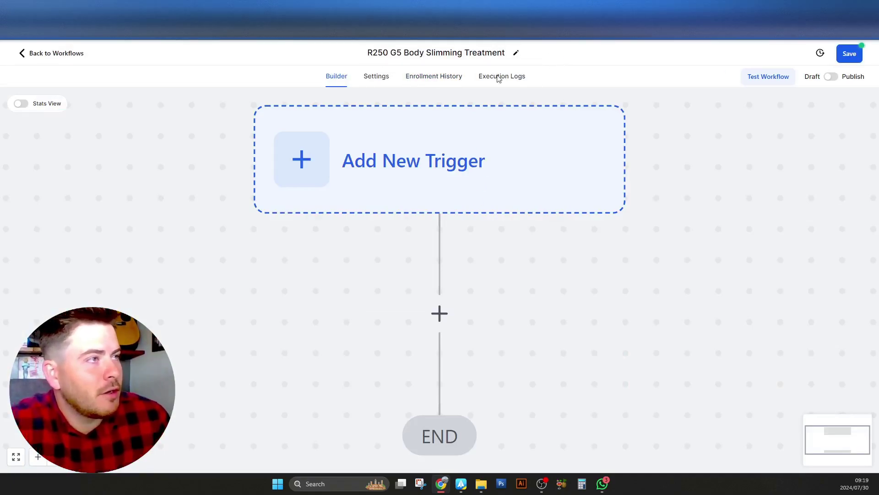
{"action": "scroll", "coordinate": [281, 161], "scroll_direction": "down", "scroll_amount": 5}
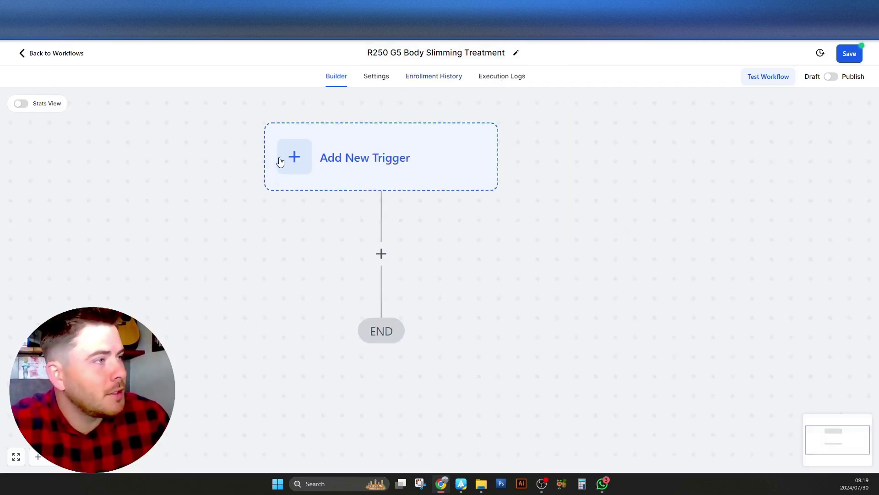
{"action": "left_click", "coordinate": [367, 160]}
{"action": "left_click", "coordinate": [684, 159]}
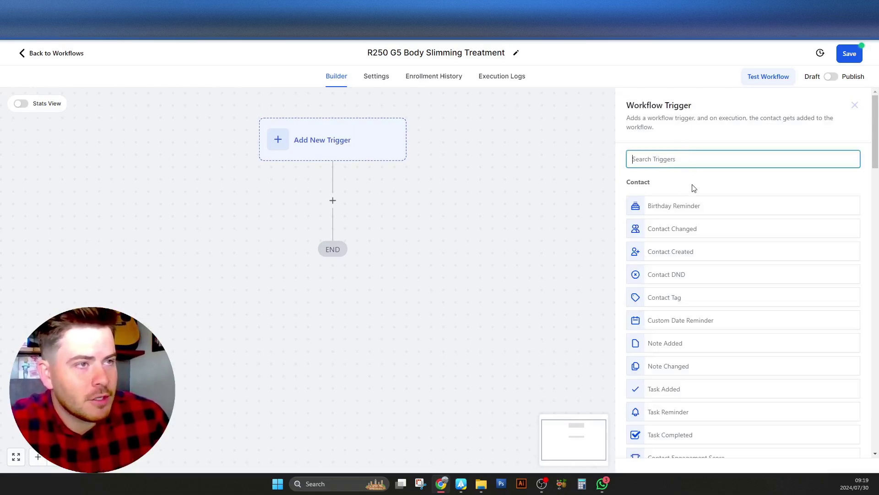
{"action": "type", "text": "form"}
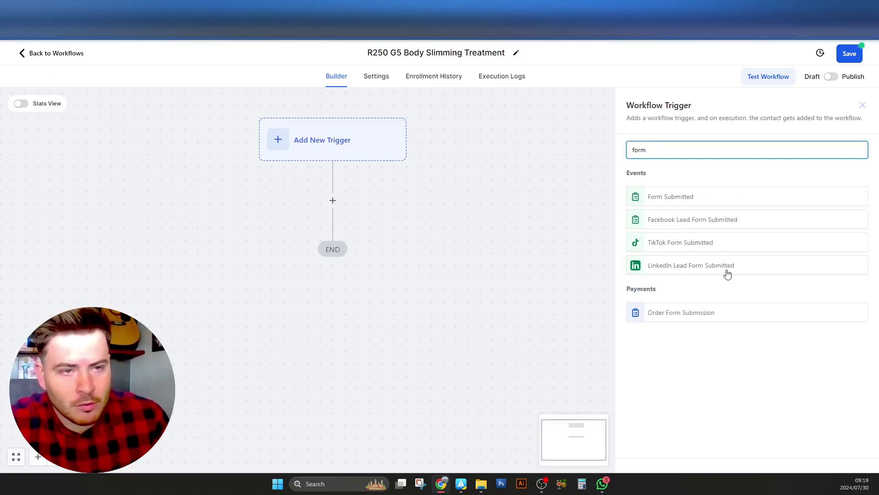
{"action": "left_click", "coordinate": [770, 220]}
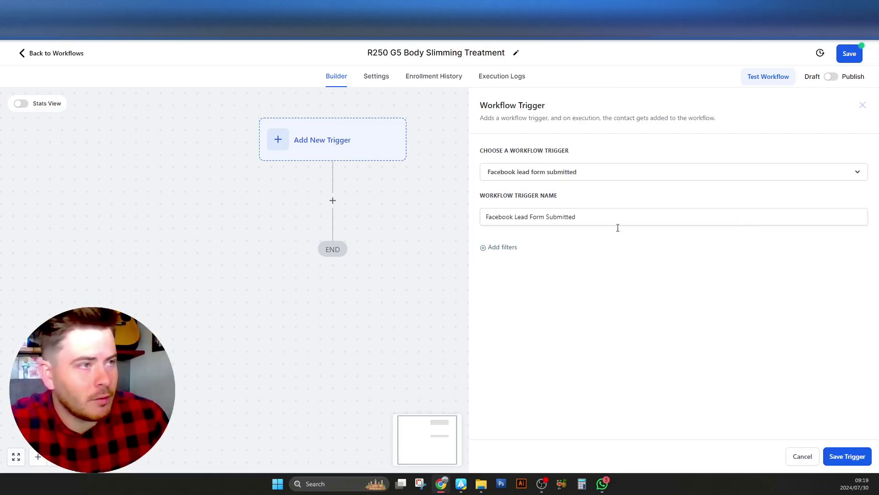
Filter the trigger by In Form to R250 G5 Body Slimming Treatment and save it
{"action": "left_click", "coordinate": [511, 247]}
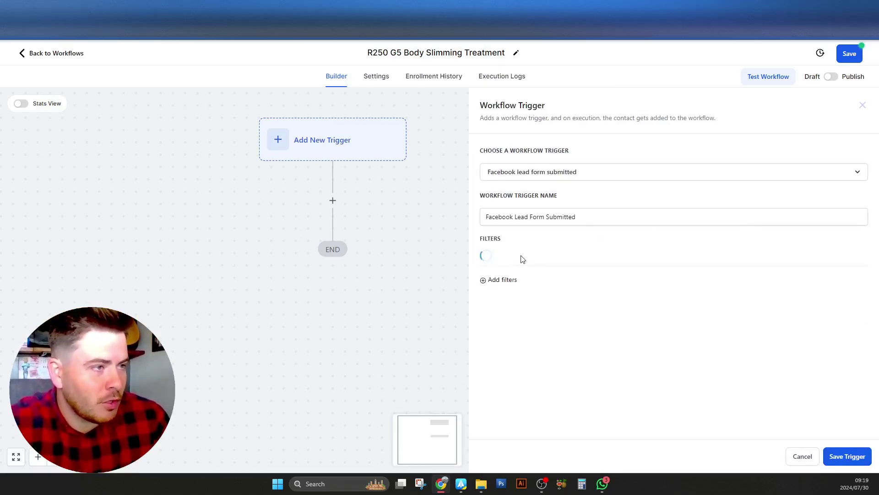
{"action": "left_click", "coordinate": [516, 257]}
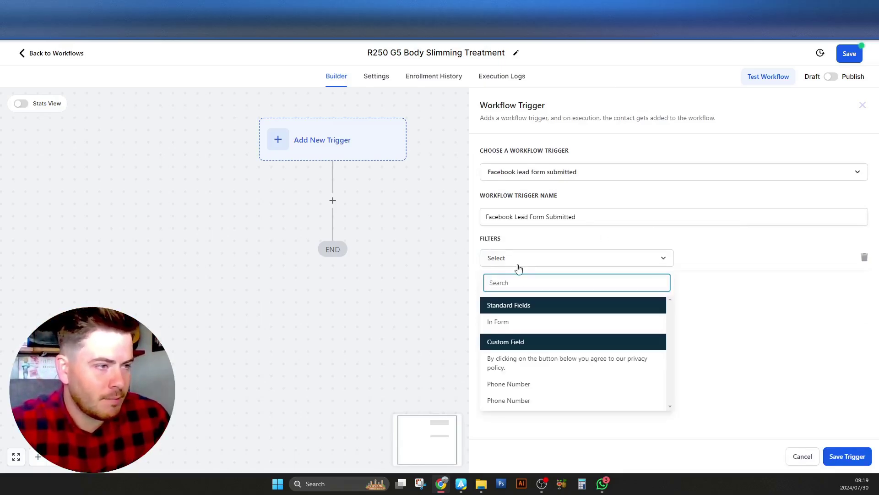
{"action": "left_click", "coordinate": [506, 324]}
{"action": "left_click", "coordinate": [699, 260]}
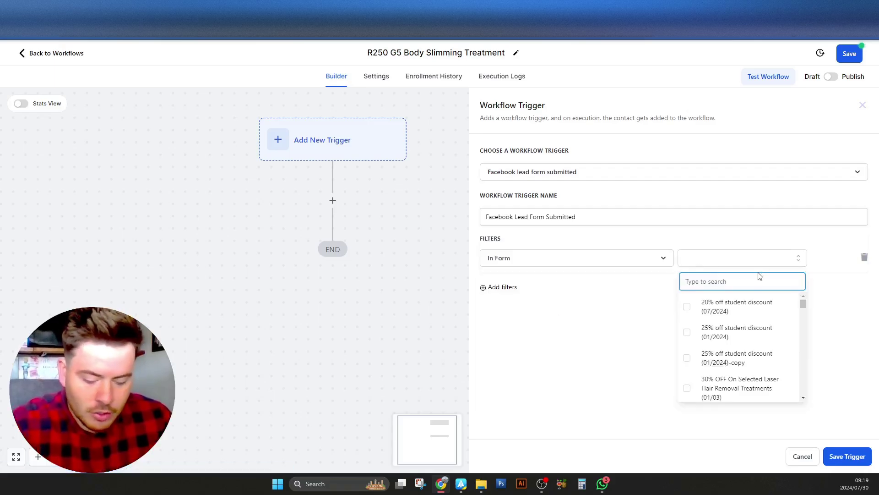
{"action": "type", "text": "g5"}
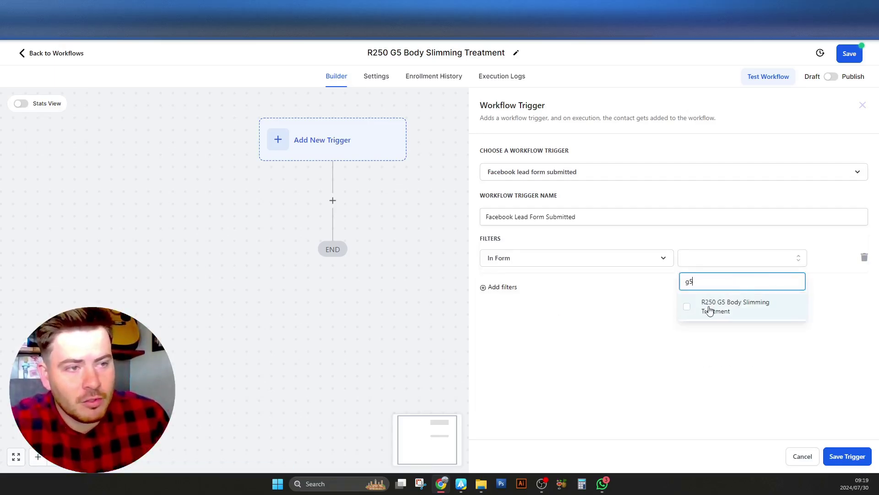
{"action": "left_click", "coordinate": [724, 307]}
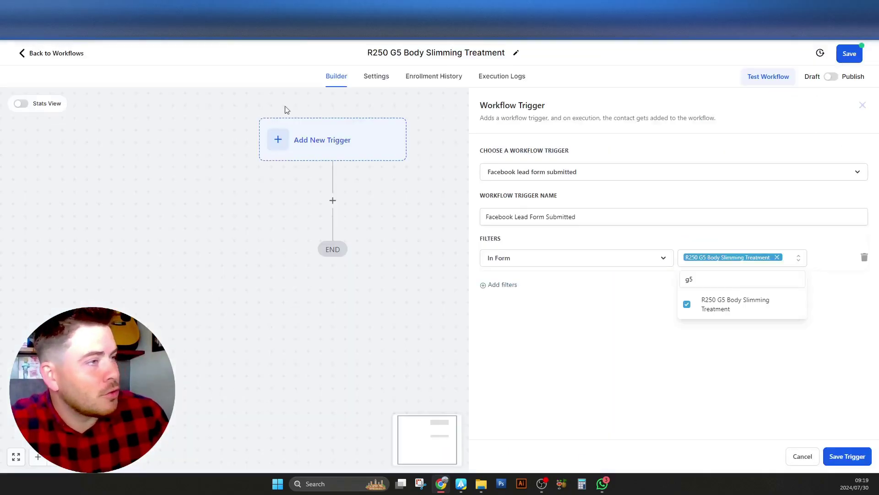
{"action": "left_click", "coordinate": [700, 365]}
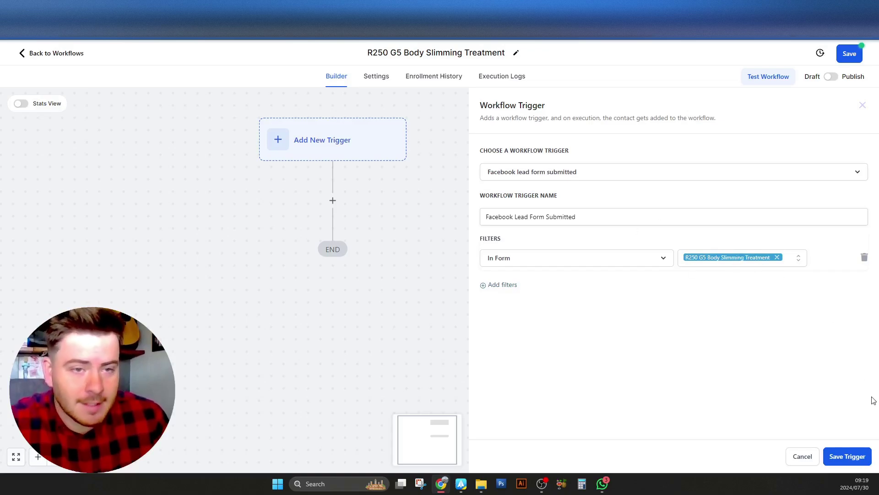
{"action": "left_click", "coordinate": [857, 461]}
Add a Create/Update Opportunity action after the trigger, renamed 'Create Opportunity'
{"action": "scroll", "coordinate": [348, 165], "scroll_direction": "down", "scroll_amount": 3}
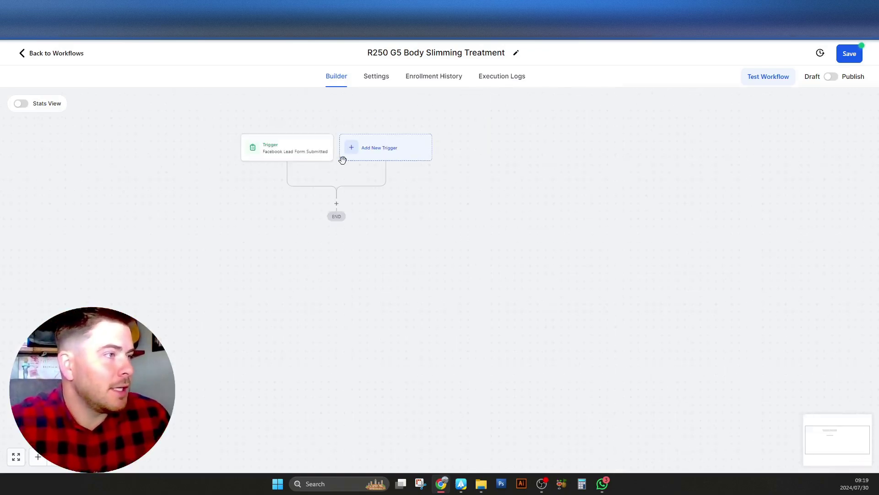
{"action": "scroll", "coordinate": [348, 183], "scroll_direction": "up", "scroll_amount": 3}
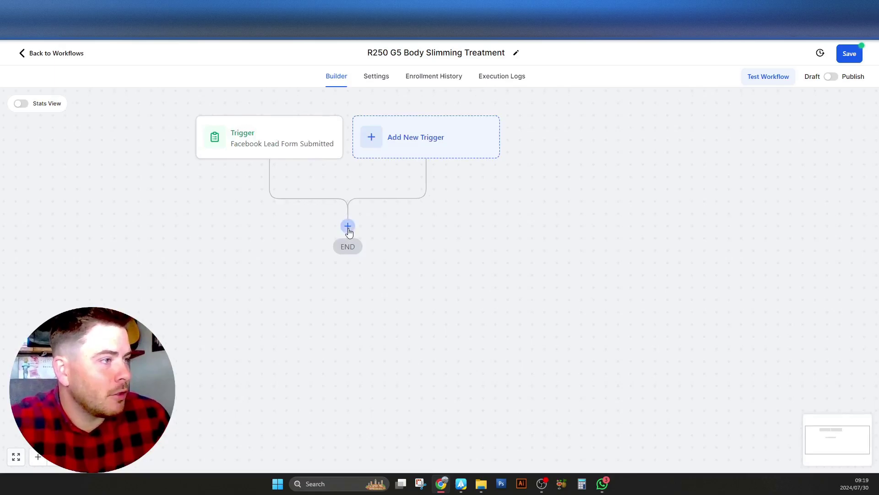
{"action": "left_click", "coordinate": [347, 226]}
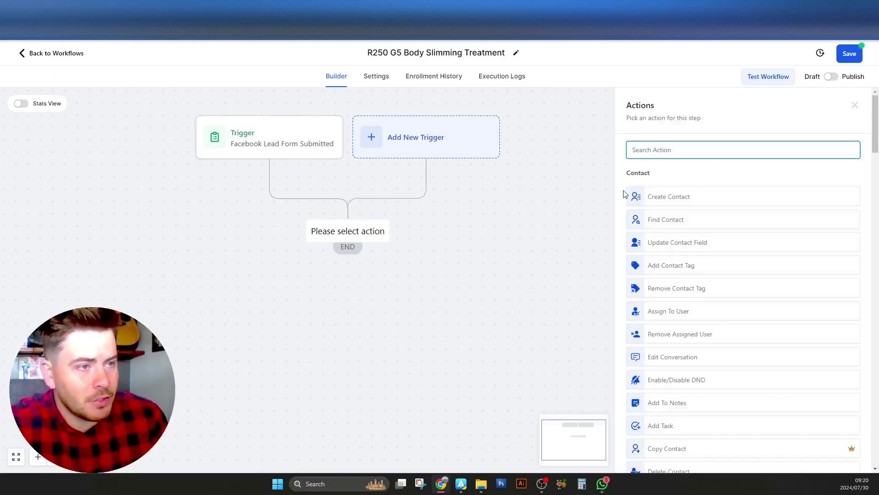
{"action": "scroll", "coordinate": [624, 194], "scroll_direction": "down", "scroll_amount": 6}
{"action": "scroll", "coordinate": [628, 105], "scroll_direction": "up", "scroll_amount": 6}
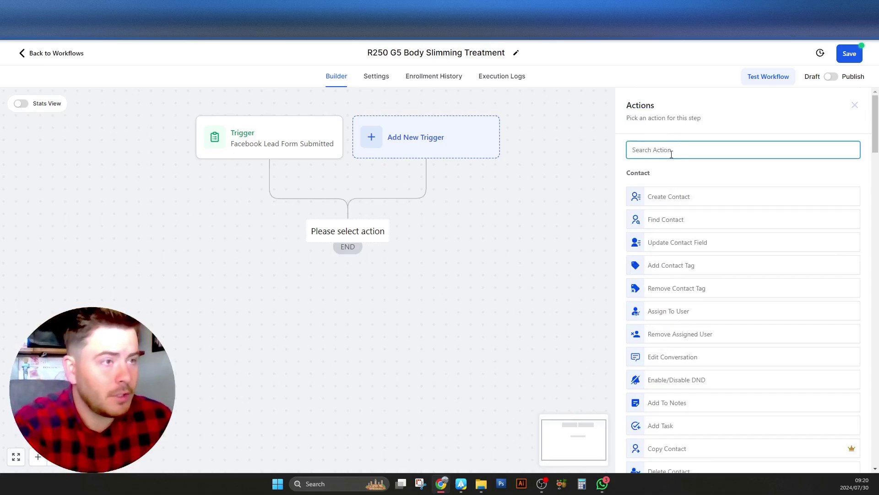
{"action": "type", "text": "op"}
{"action": "left_click", "coordinate": [683, 188]}
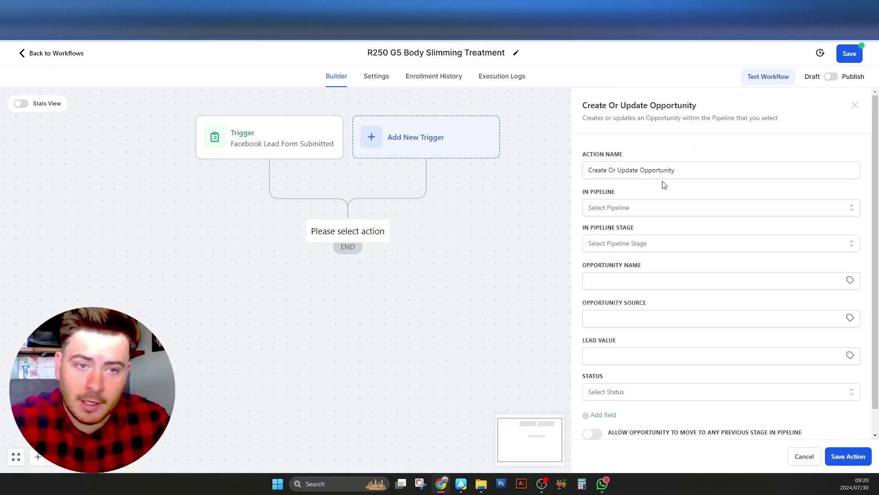
{"action": "left_click_drag", "start_coordinate": [640, 170], "coordinate": [602, 170]}
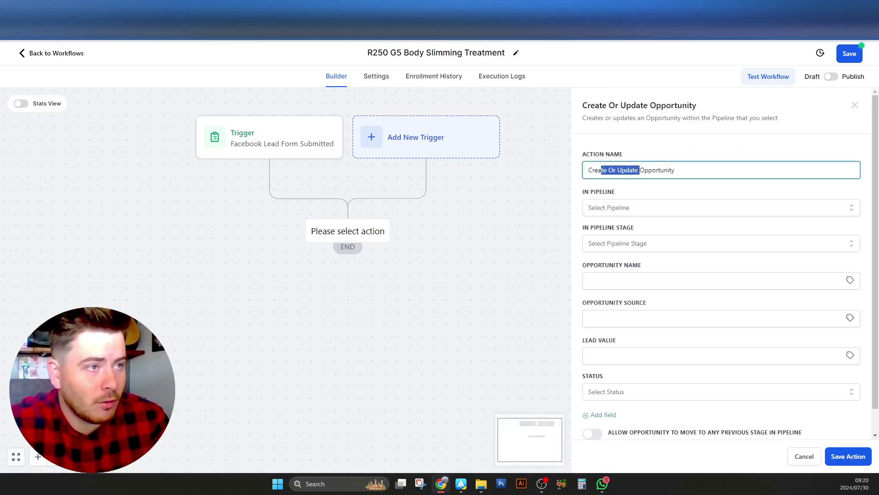
{"action": "key", "text": "BackSpace"}
{"action": "left_click", "coordinate": [655, 154]}
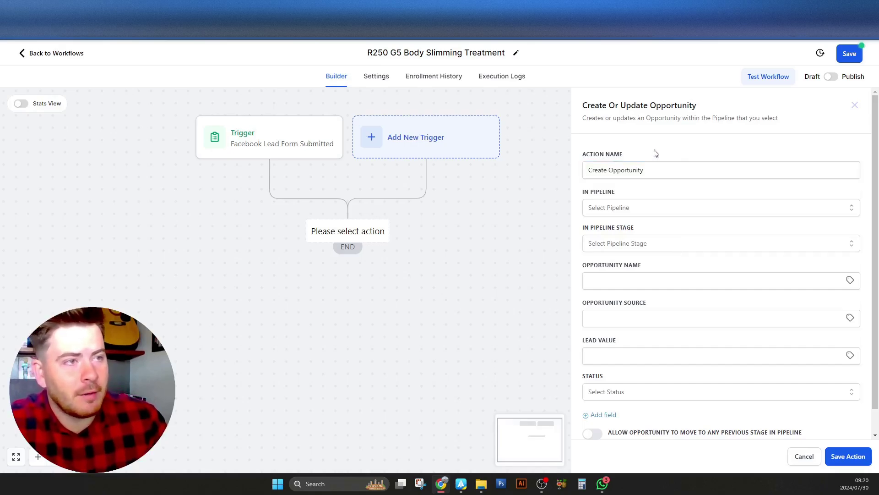
Set the opportunity to the Lindi Beauty Salon Pipeline's New Lead stage
{"action": "left_click", "coordinate": [594, 212]}
{"action": "left_click", "coordinate": [622, 249]}
{"action": "left_click", "coordinate": [641, 209]}
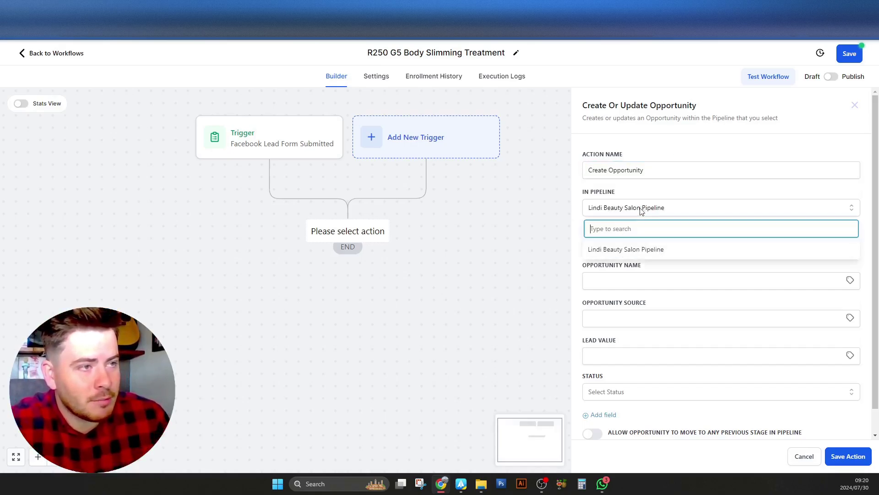
{"action": "left_click", "coordinate": [675, 252]}
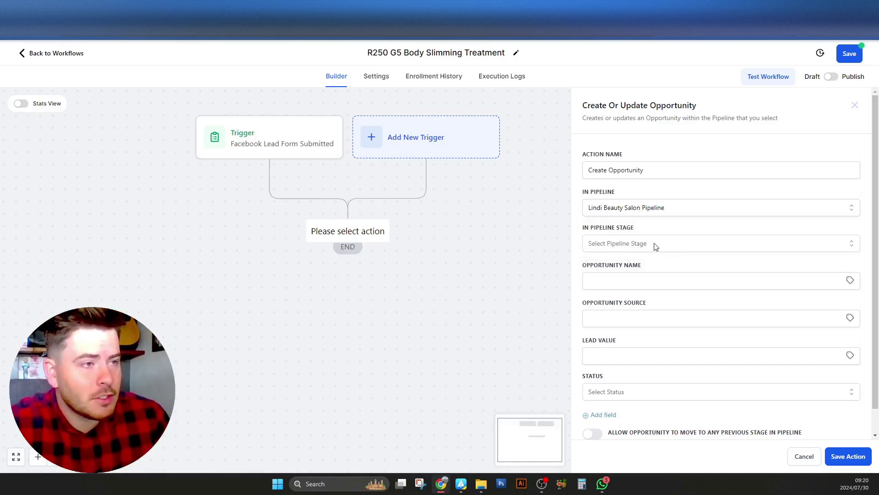
{"action": "left_click", "coordinate": [657, 247]}
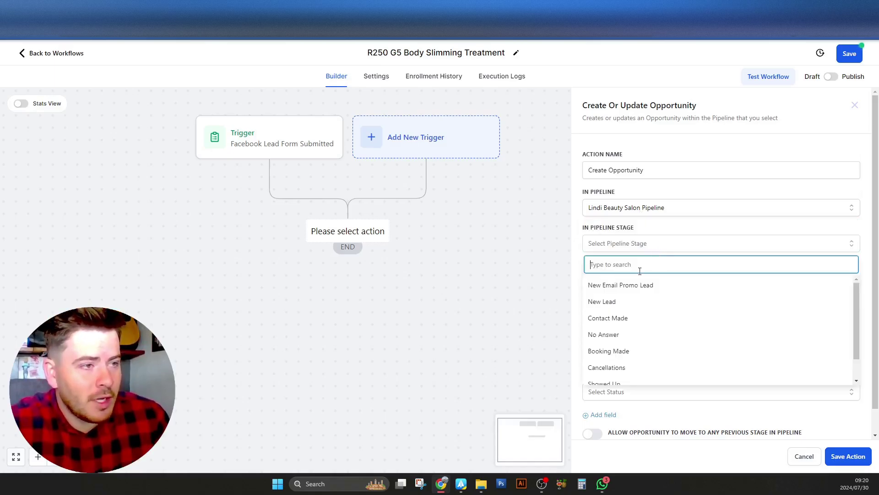
{"action": "left_click", "coordinate": [627, 302]}
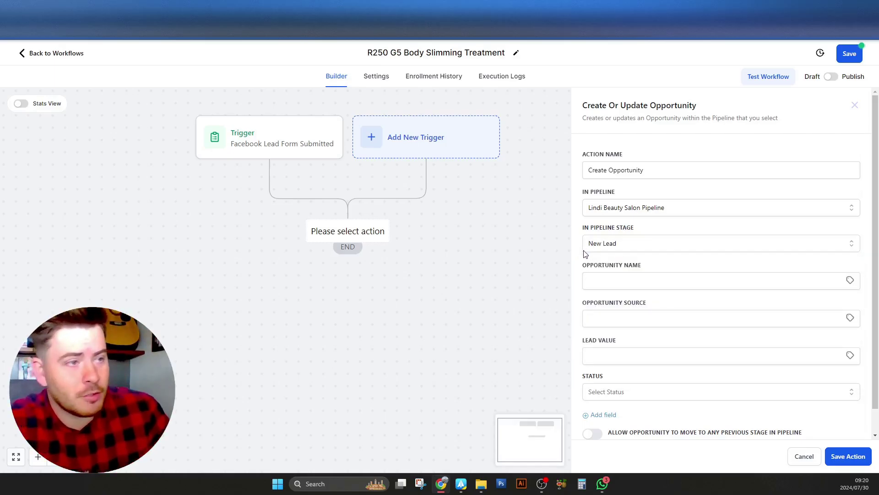
Name the opportunity 'R250 G5 Body Slimming Treatment' plus the contact's first name, '-', and phone
{"action": "left_click", "coordinate": [590, 281]}
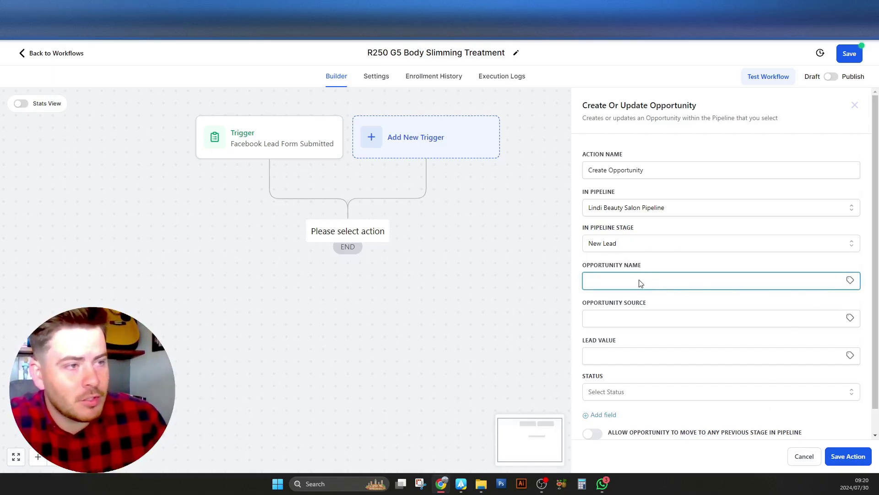
{"action": "key", "text": "super+v"}
{"action": "left_click", "coordinate": [642, 360]}
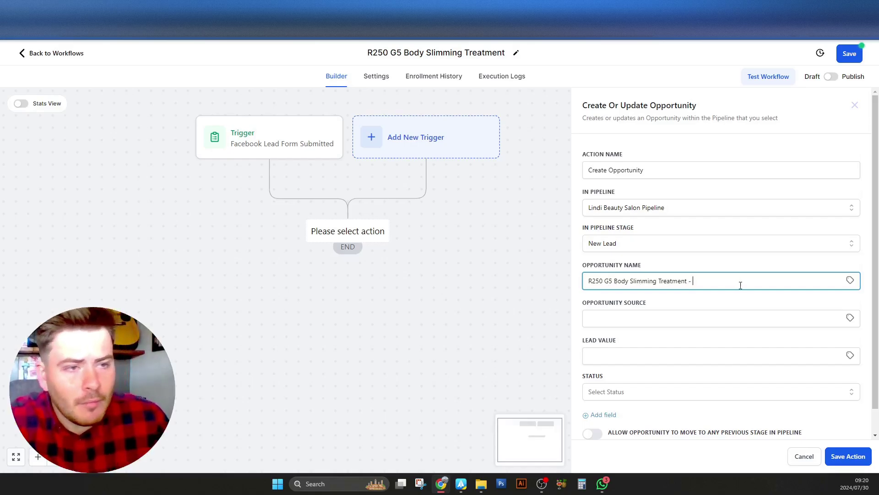
{"action": "left_click", "coordinate": [850, 280]}
{"action": "left_click", "coordinate": [811, 311]}
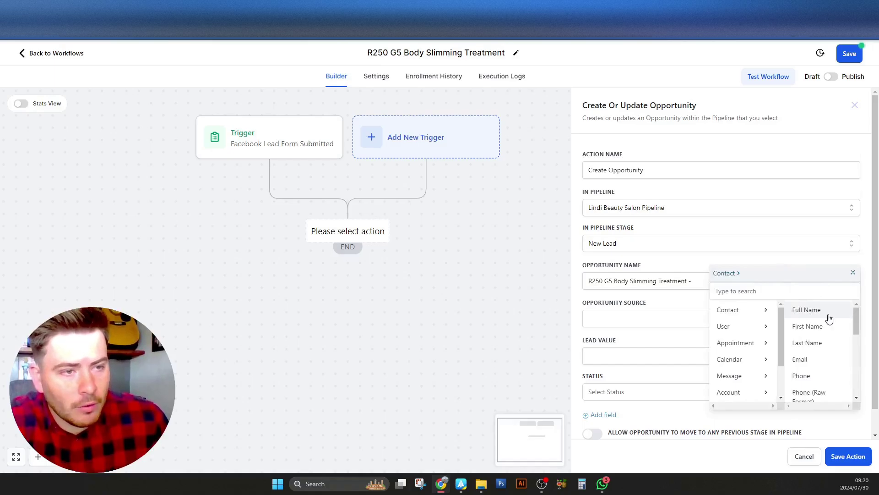
{"action": "left_click", "coordinate": [811, 327]}
{"action": "type", "text": "-"}
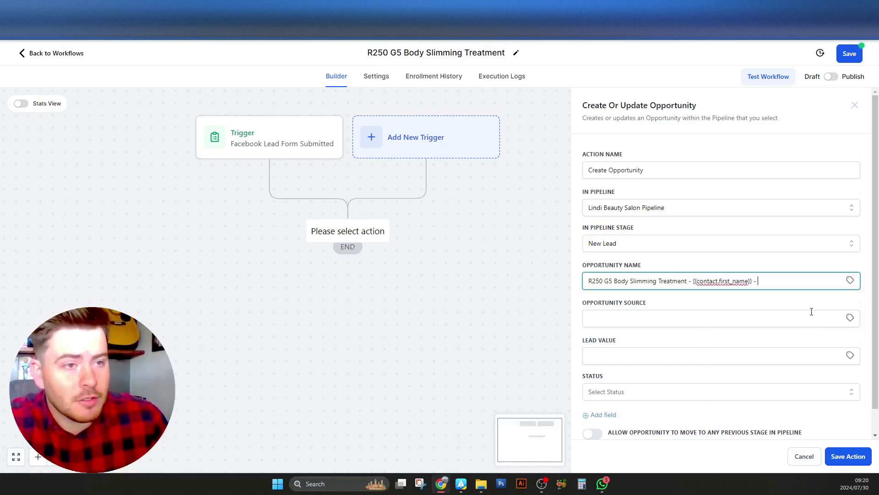
{"action": "left_click", "coordinate": [850, 280]}
{"action": "left_click", "coordinate": [818, 310]}
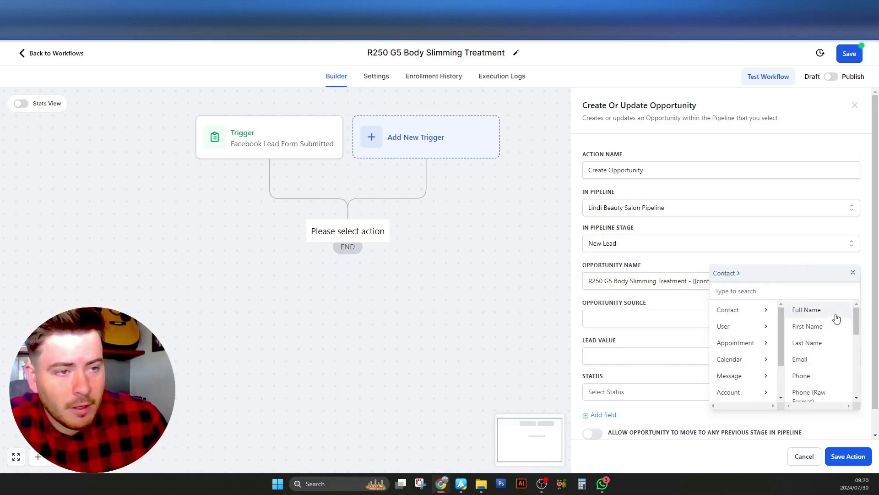
{"action": "left_click", "coordinate": [831, 376]}
{"action": "left_click", "coordinate": [578, 301]}
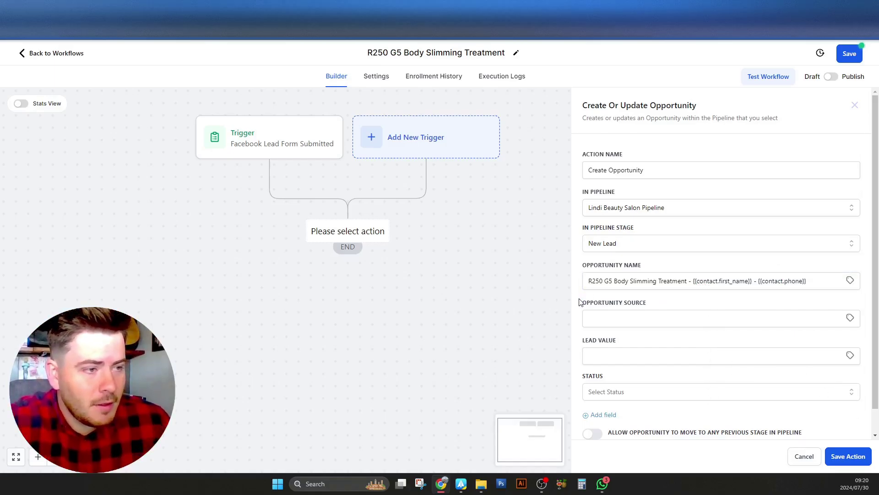
Leave the opportunity source and lead value empty and save the action
{"action": "scroll", "coordinate": [580, 302], "scroll_direction": "down", "scroll_amount": 1}
{"action": "left_click", "coordinate": [622, 293]}
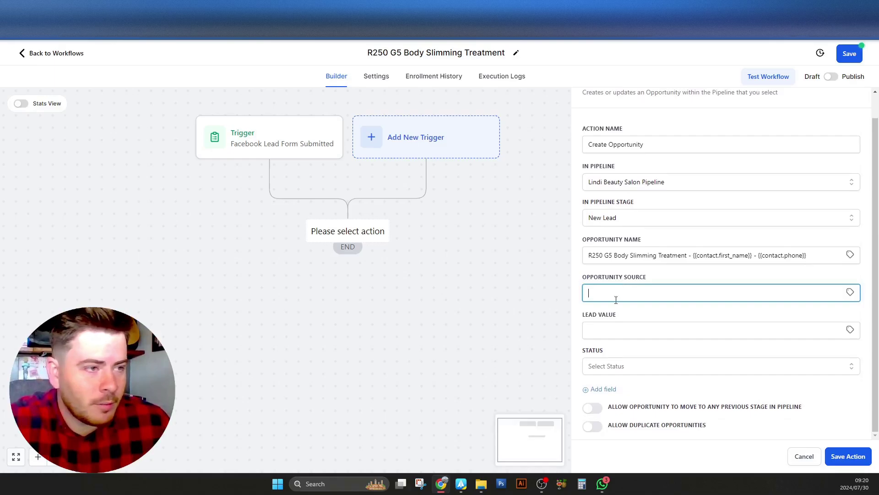
{"action": "left_click", "coordinate": [613, 331]}
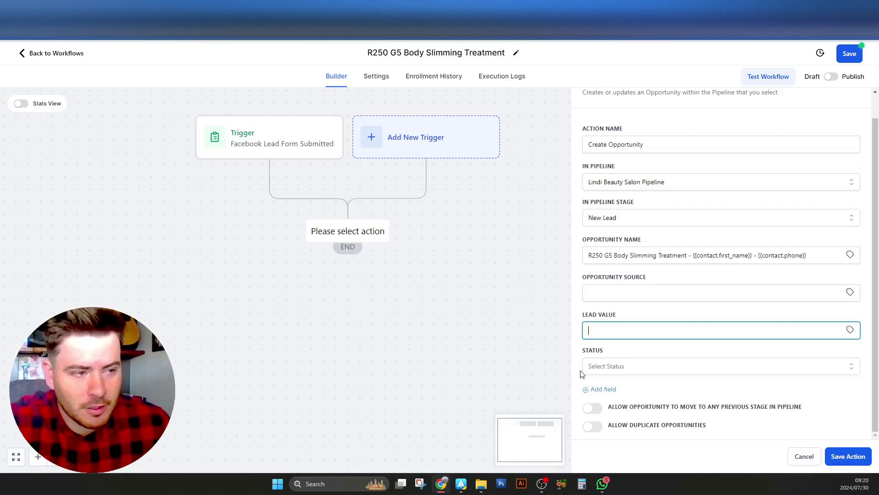
{"action": "left_click", "coordinate": [841, 425]}
{"action": "left_click", "coordinate": [852, 454]}
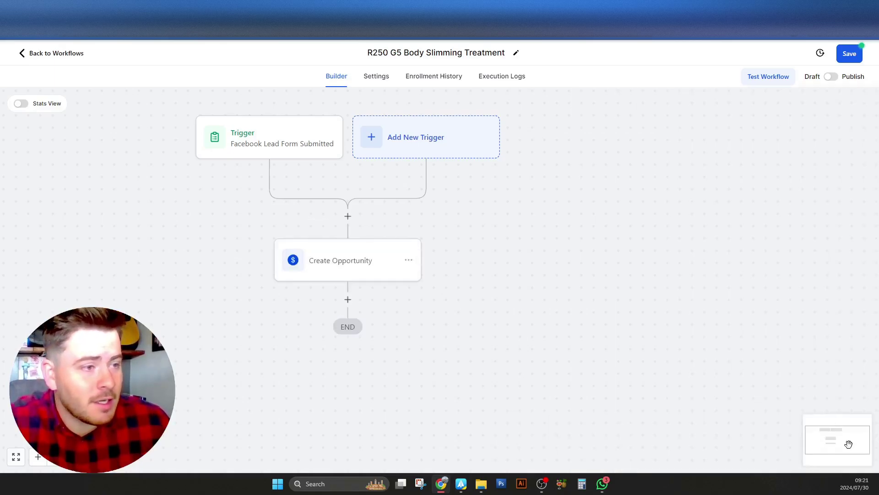
Switch the workflow from draft to published and save it
{"action": "scroll", "coordinate": [323, 182], "scroll_direction": "down", "scroll_amount": 3}
{"action": "left_click_drag", "start_coordinate": [483, 289], "coordinate": [499, 252]}
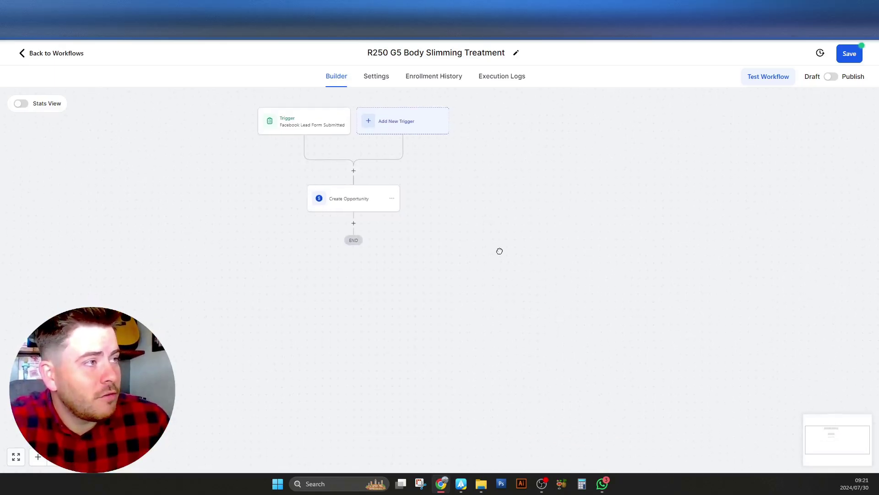
{"action": "left_click", "coordinate": [831, 76]}
{"action": "left_click", "coordinate": [857, 55]}
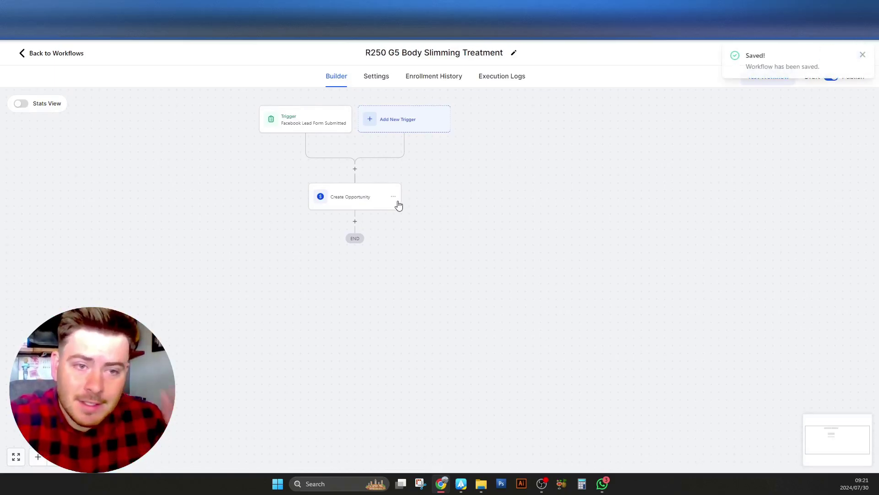
Add an Email action after the Create Opportunity step
{"action": "left_click", "coordinate": [355, 221]}
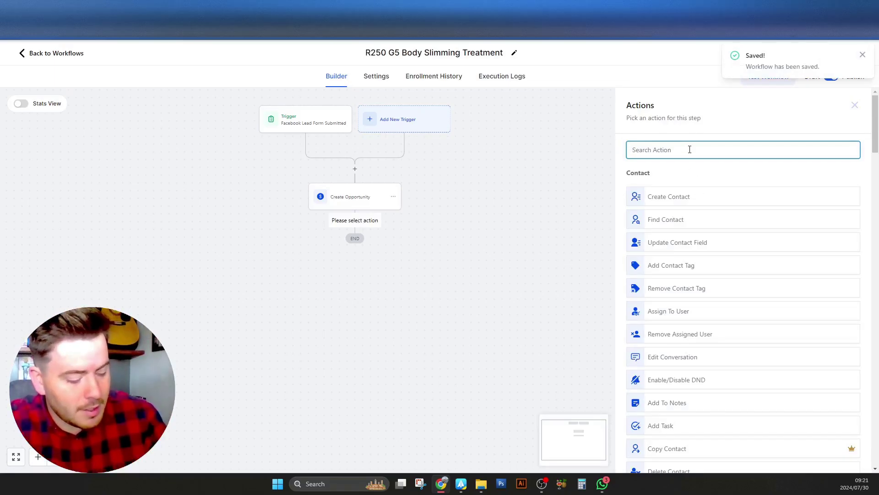
{"action": "type", "text": "email"}
{"action": "left_click", "coordinate": [685, 189]}
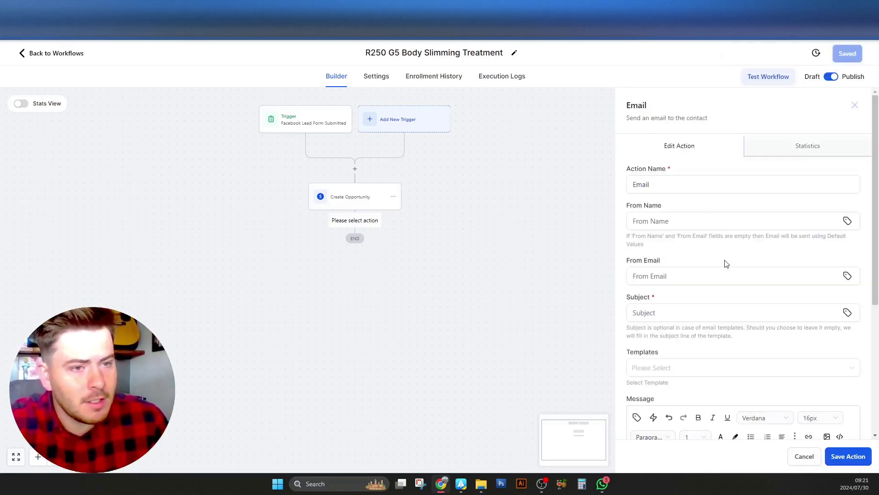
Review the Email step's From Name and its user merge fields without inserting any
{"action": "scroll", "coordinate": [625, 240], "scroll_direction": "down", "scroll_amount": 3}
{"action": "scroll", "coordinate": [625, 241], "scroll_direction": "up", "scroll_amount": 3}
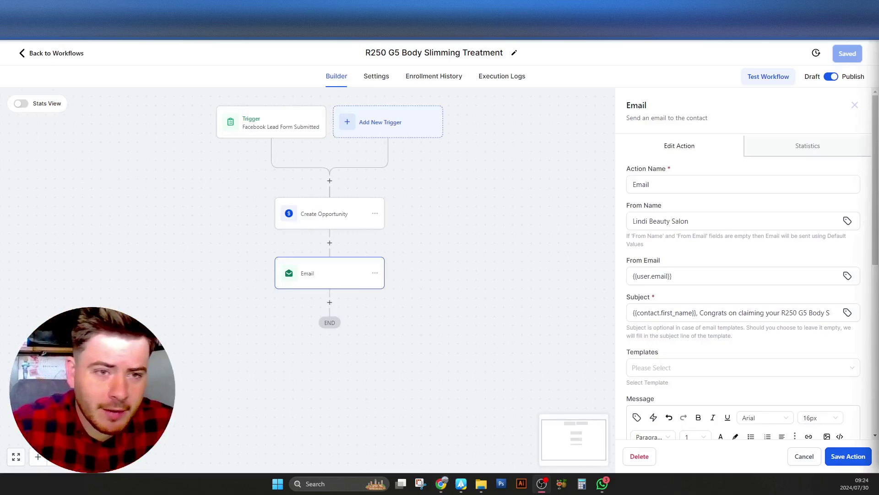
{"action": "scroll", "coordinate": [872, 242], "scroll_direction": "down", "scroll_amount": 1}
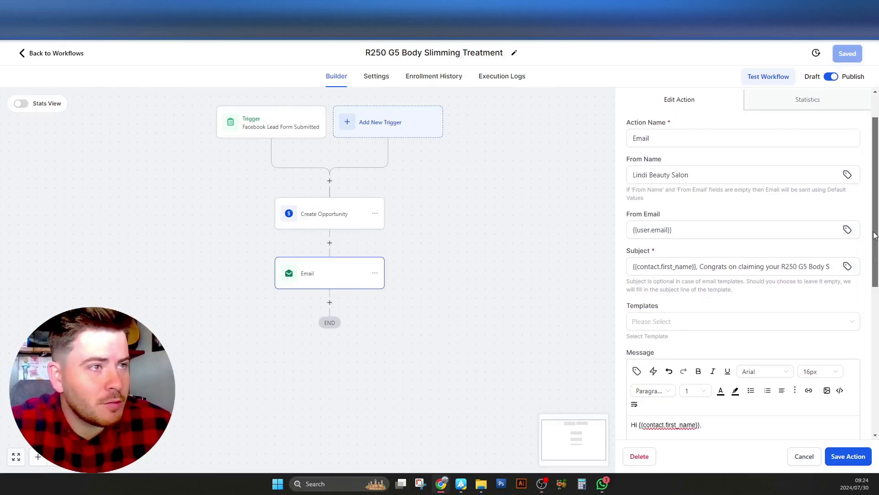
{"action": "left_click_drag", "start_coordinate": [701, 156], "coordinate": [596, 158]}
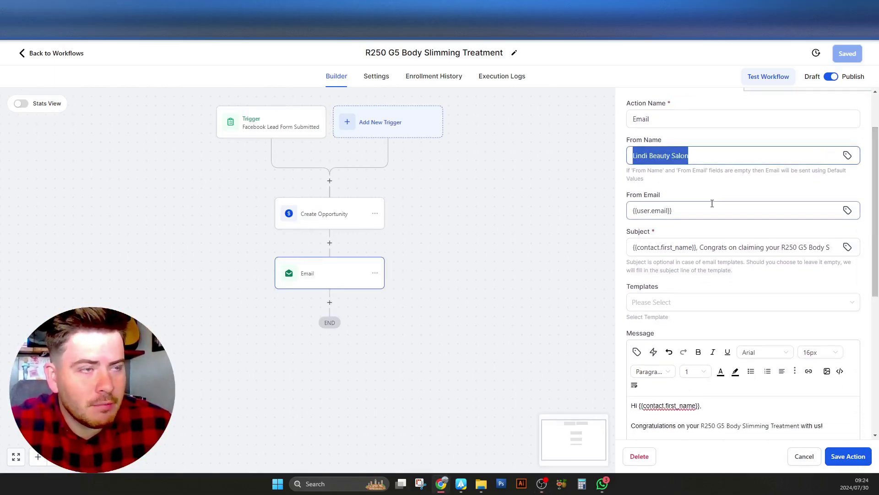
{"action": "left_click", "coordinate": [847, 156]}
{"action": "left_click", "coordinate": [762, 219]}
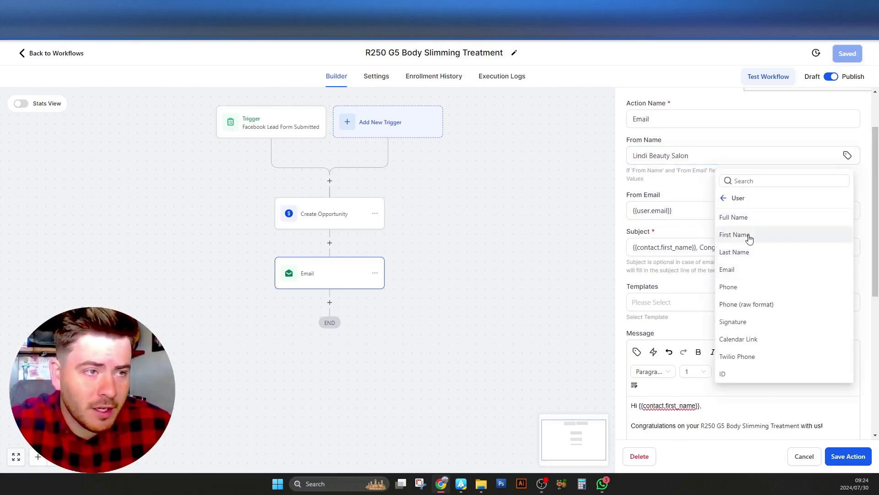
{"action": "left_click", "coordinate": [687, 194]}
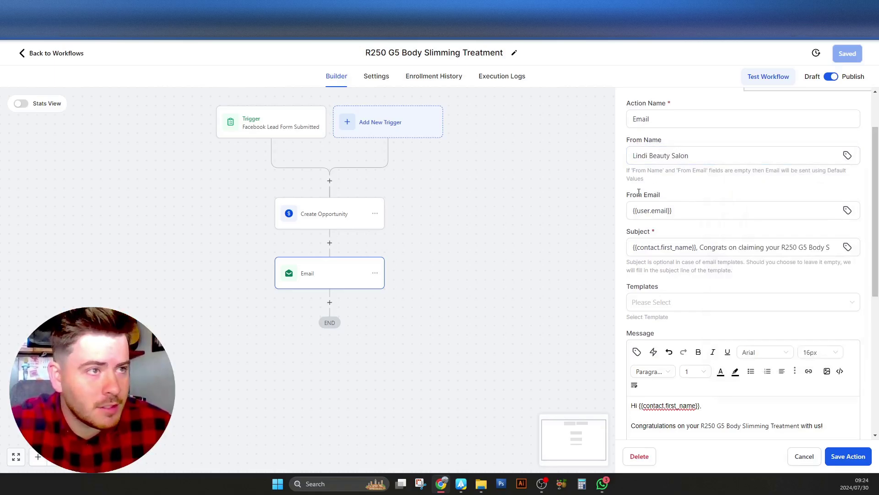
Review the subject's first-name merge field and offer wording
{"action": "scroll", "coordinate": [639, 193], "scroll_direction": "down", "scroll_amount": 1}
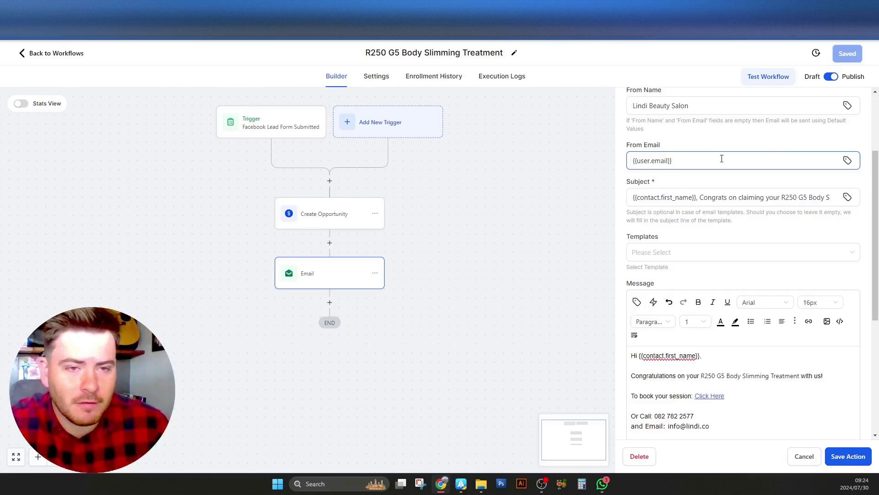
{"action": "left_click_drag", "start_coordinate": [695, 197], "coordinate": [567, 195]}
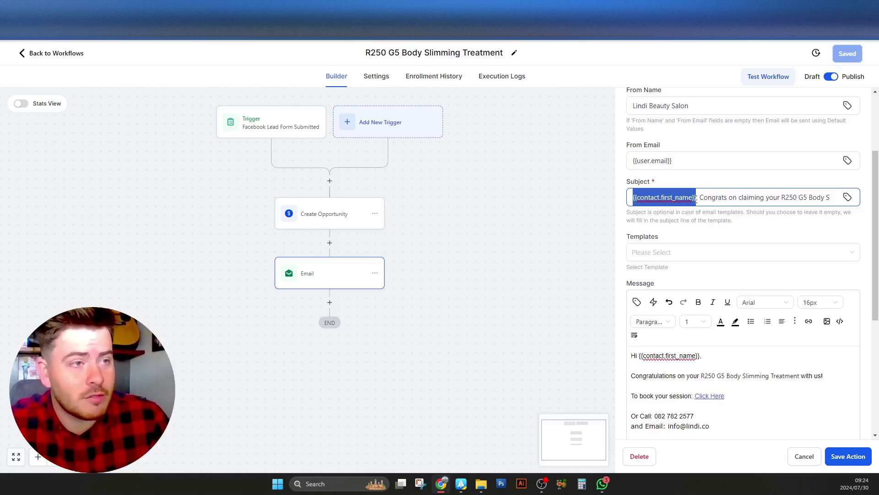
{"action": "left_click_drag", "start_coordinate": [703, 201], "coordinate": [877, 198]}
{"action": "left_click", "coordinate": [837, 226]}
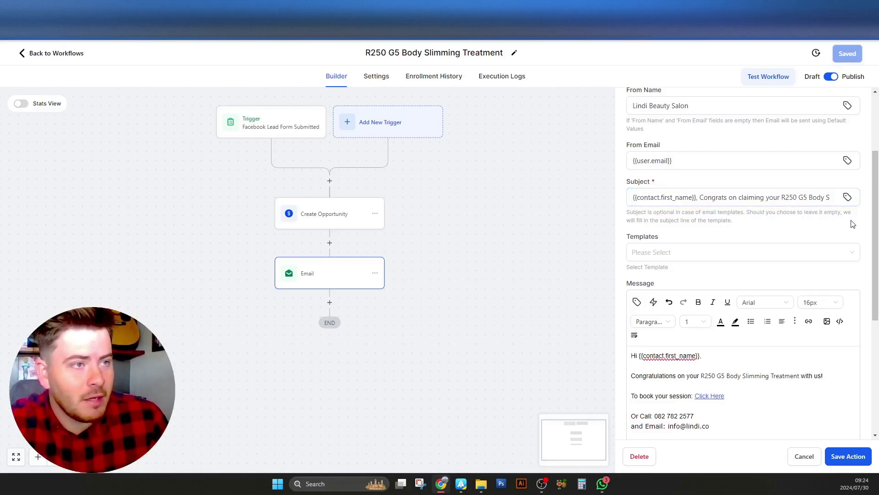
Check the greeting, congratulations line and booking link URL in the message, leaving them unchanged
{"action": "scroll", "coordinate": [856, 229], "scroll_direction": "down", "scroll_amount": 5}
{"action": "scroll", "coordinate": [869, 249], "scroll_direction": "up", "scroll_amount": 1}
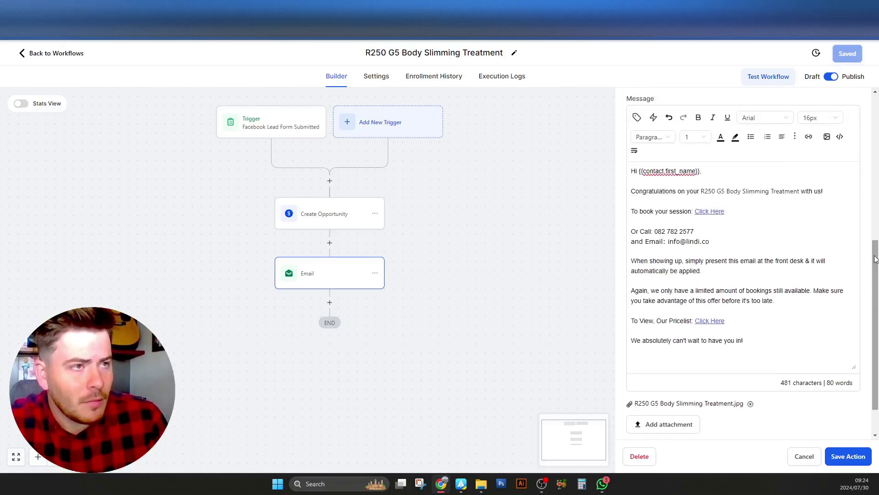
{"action": "left_click_drag", "start_coordinate": [708, 174], "coordinate": [628, 169]}
{"action": "left_click", "coordinate": [649, 172]}
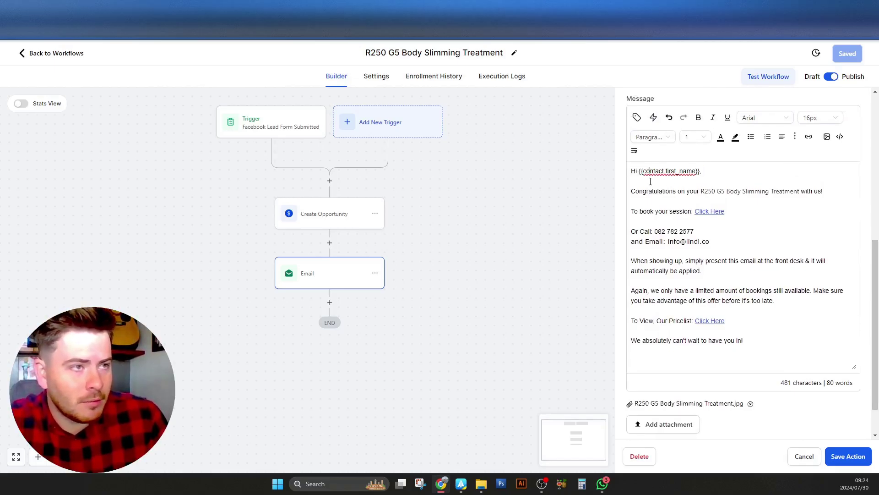
{"action": "double_click", "coordinate": [640, 172]}
{"action": "left_click_drag", "start_coordinate": [632, 190], "coordinate": [810, 201]}
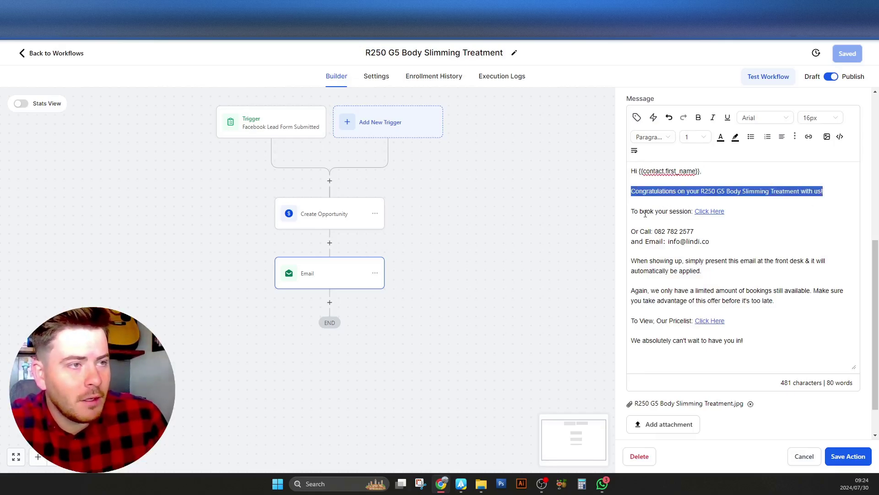
{"action": "left_click_drag", "start_coordinate": [645, 214], "coordinate": [723, 217]}
{"action": "left_click", "coordinate": [737, 221]}
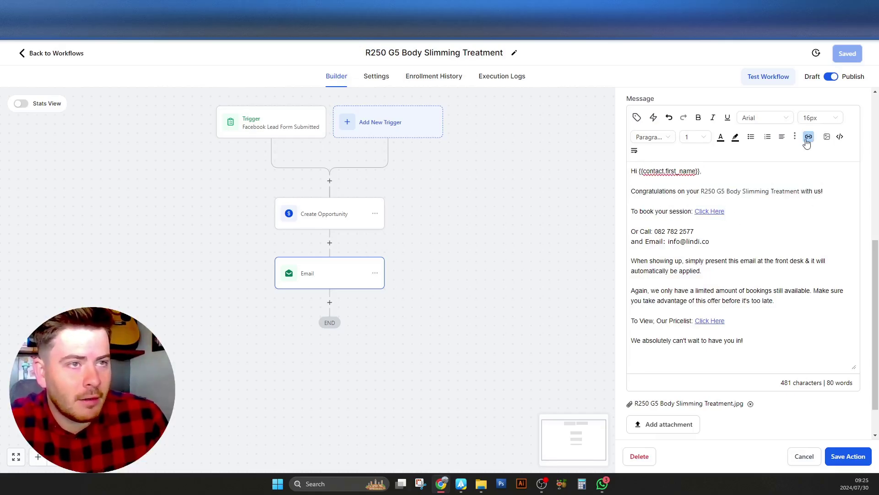
{"action": "left_click", "coordinate": [809, 136]}
{"action": "left_click_drag", "start_coordinate": [365, 218], "coordinate": [473, 218]}
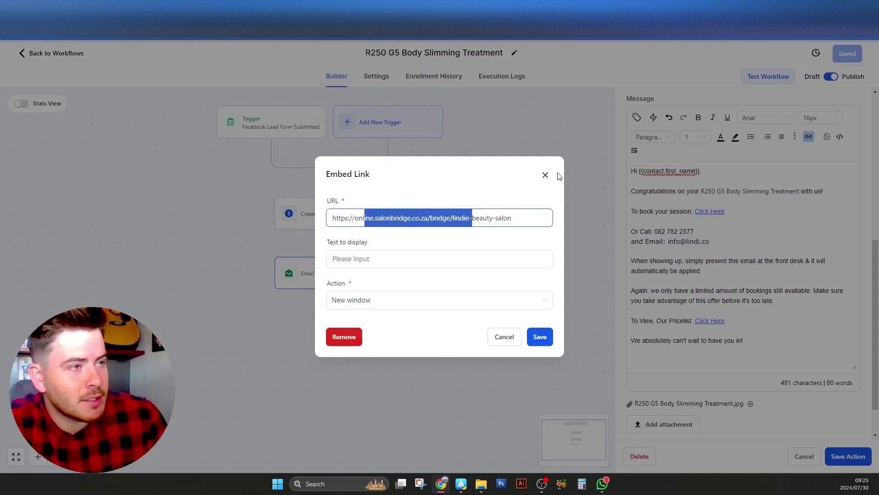
{"action": "left_click", "coordinate": [545, 175]}
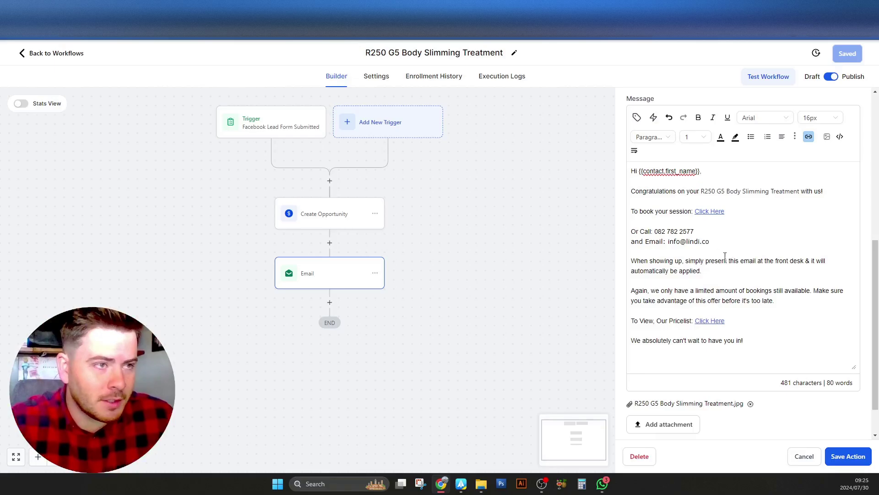
Check the phone and email contact lines and the pricelist link settings
{"action": "left_click_drag", "start_coordinate": [712, 241], "coordinate": [633, 221]}
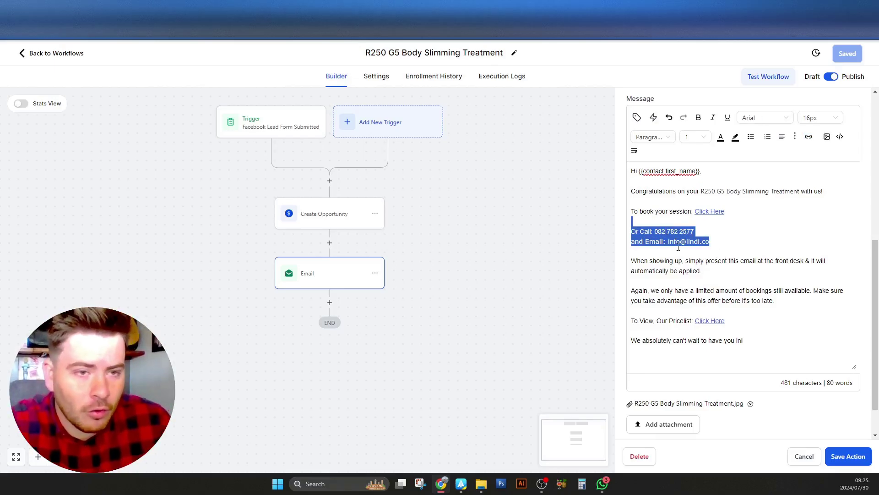
{"action": "left_click", "coordinate": [710, 321]}
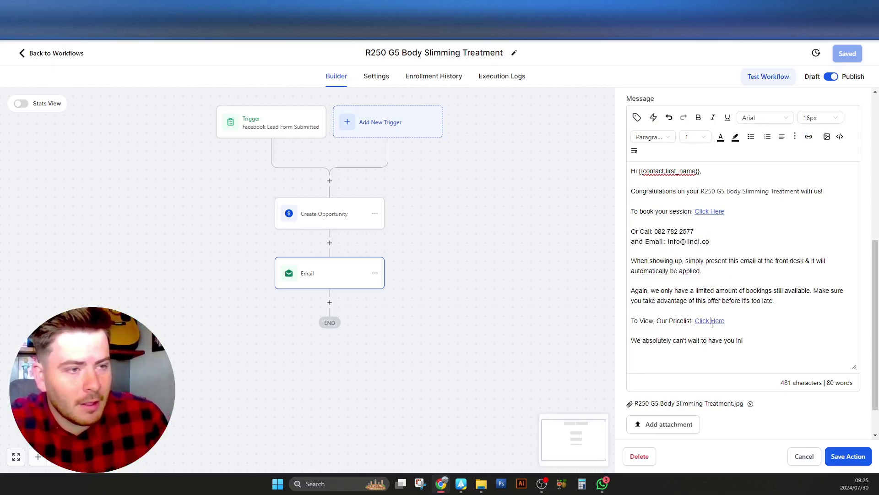
{"action": "left_click", "coordinate": [809, 137]}
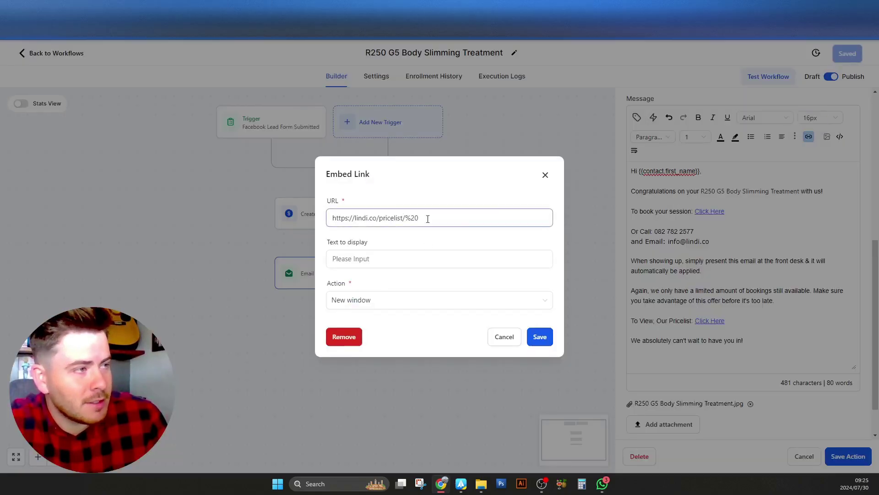
{"action": "left_click", "coordinate": [546, 174]}
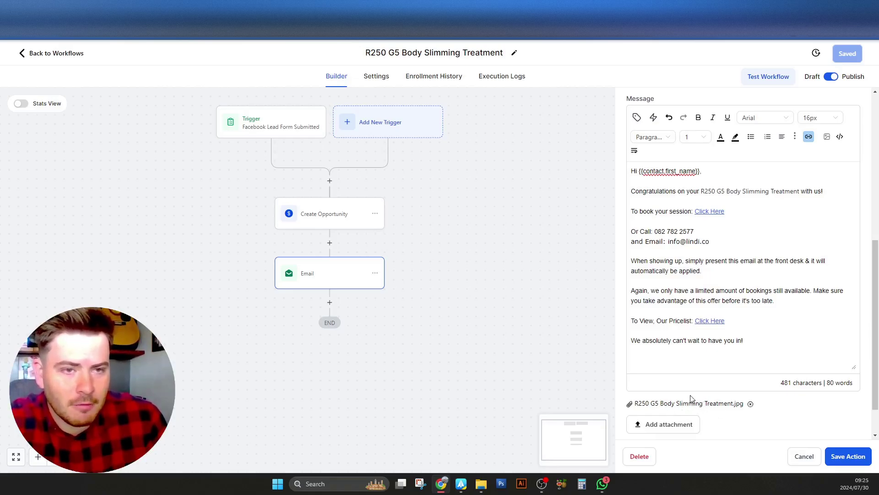
Save the Email step and the whole workflow
{"action": "left_click_drag", "start_coordinate": [853, 365], "coordinate": [853, 350]}
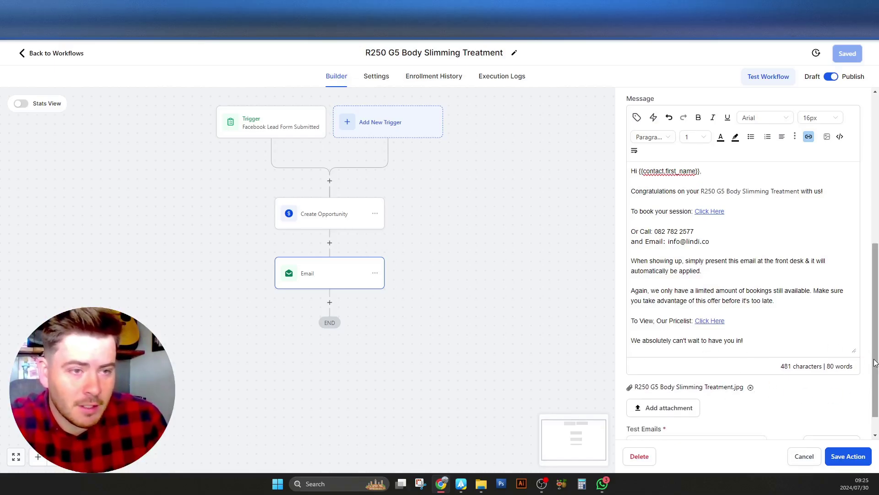
{"action": "scroll", "coordinate": [875, 393], "scroll_direction": "down", "scroll_amount": 1}
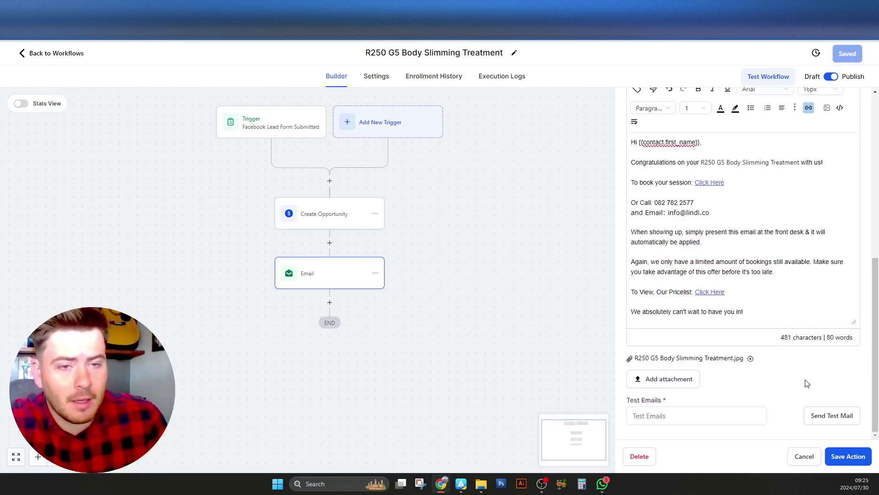
{"action": "left_click", "coordinate": [863, 456]}
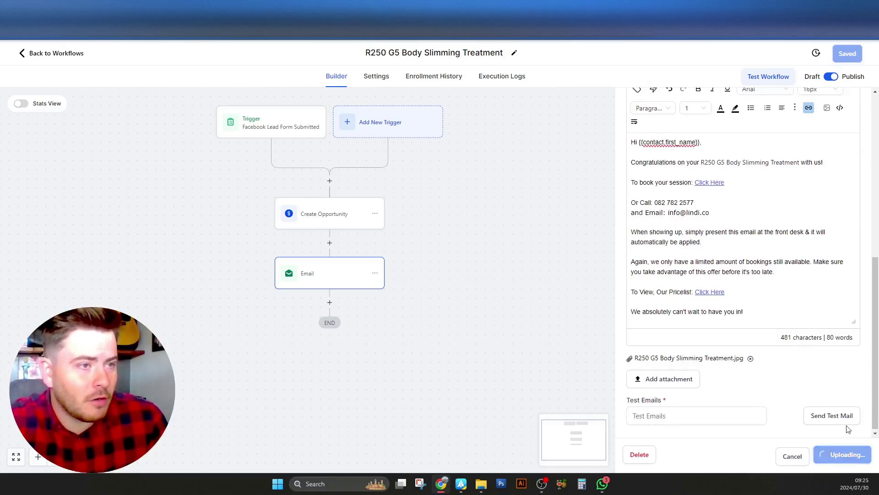
{"action": "left_click", "coordinate": [846, 53]}
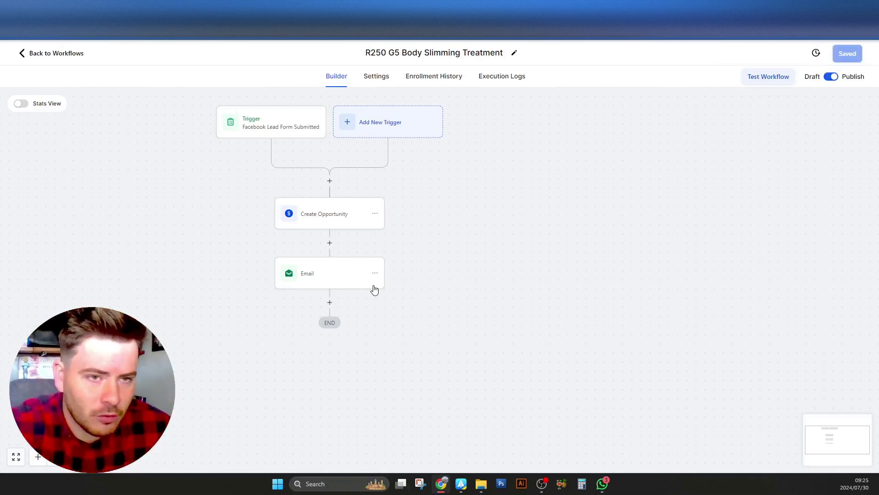
Add a Send SMS step after Email and rename it 'SMS (Whatsapp)'
{"action": "left_click", "coordinate": [375, 273]}
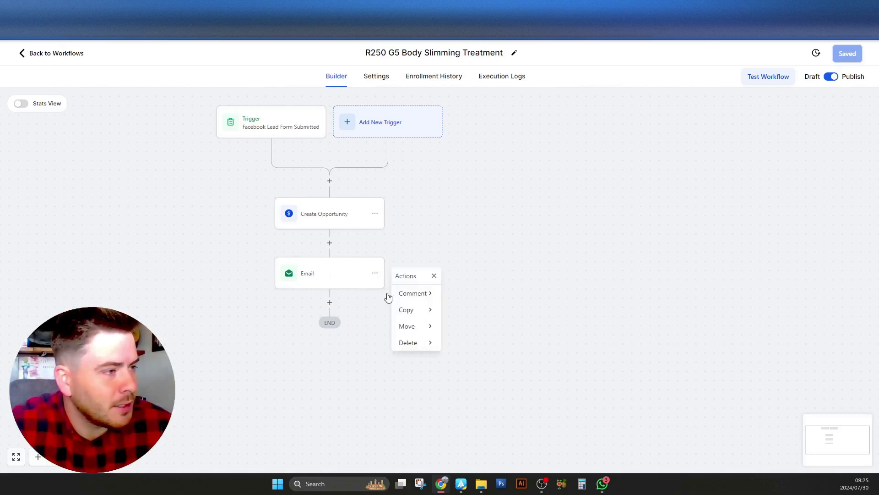
{"action": "left_click", "coordinate": [338, 311]}
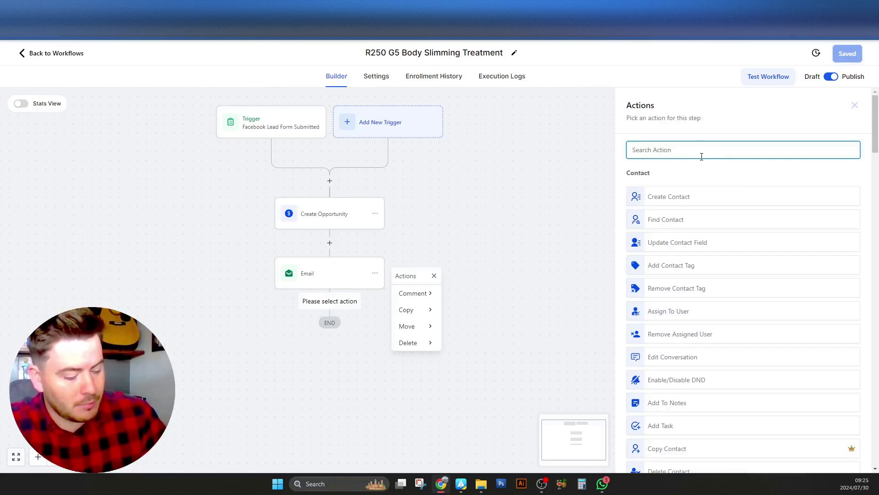
{"action": "type", "text": "sms"}
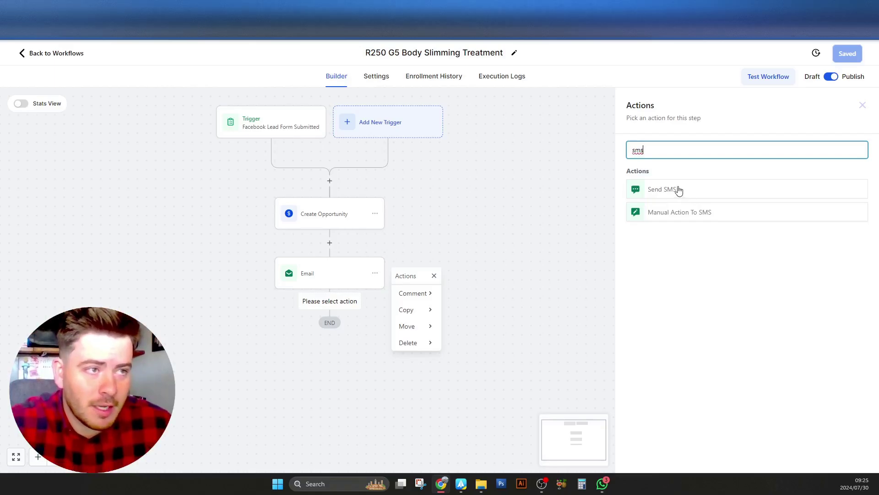
{"action": "left_click", "coordinate": [677, 191]}
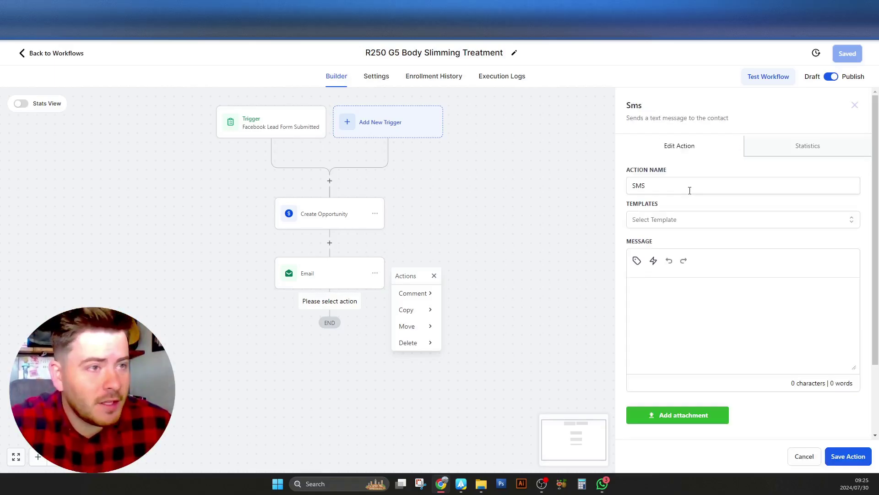
{"action": "left_click", "coordinate": [683, 187]}
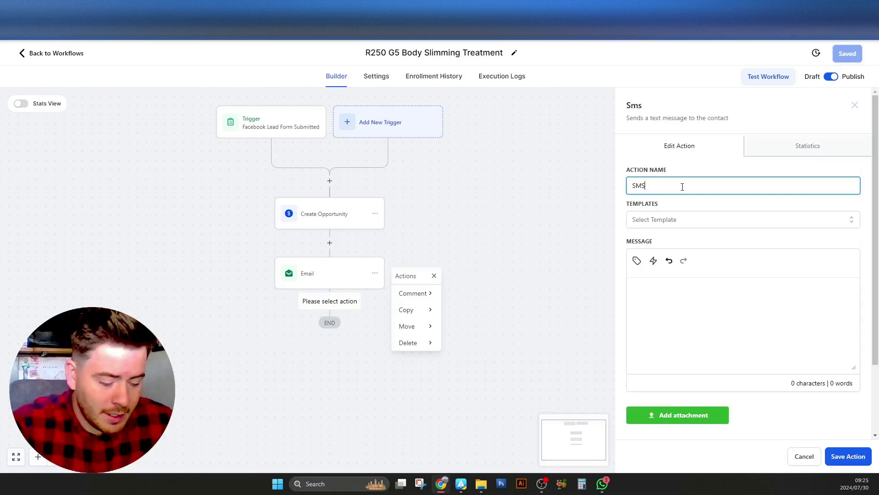
{"action": "type", "text": "(Whatsapp"}
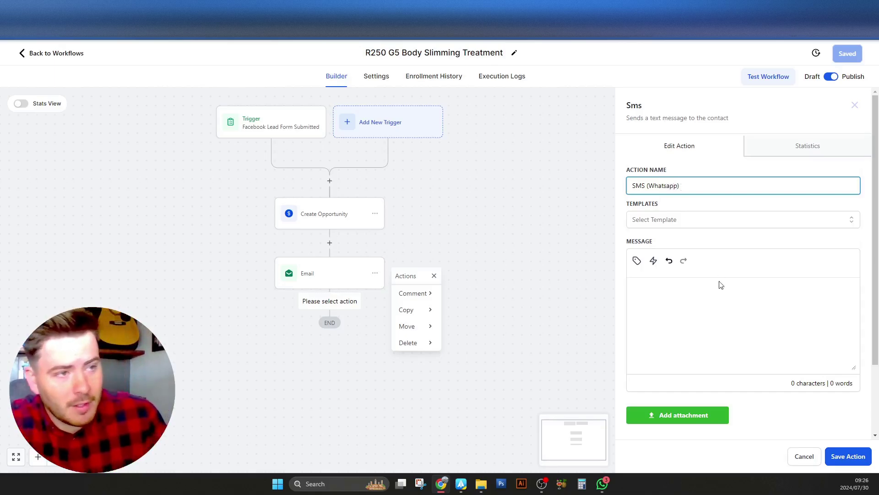
Paste the saved 484-character promo text and attach Body Reshaping G5 Slimming.png
{"action": "left_click", "coordinate": [718, 293]}
{"action": "key", "text": "super+v"}
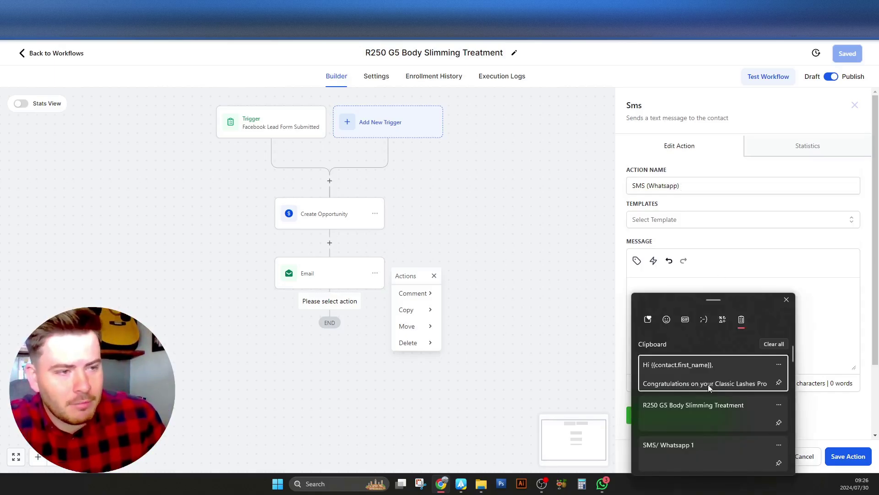
{"action": "left_click", "coordinate": [707, 374]}
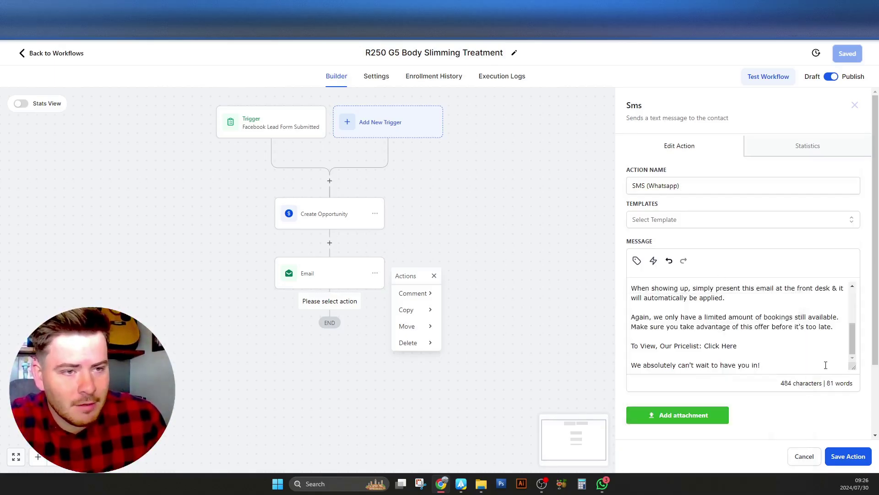
{"action": "left_click_drag", "start_coordinate": [852, 365], "coordinate": [854, 296]}
{"action": "left_click", "coordinate": [716, 345]}
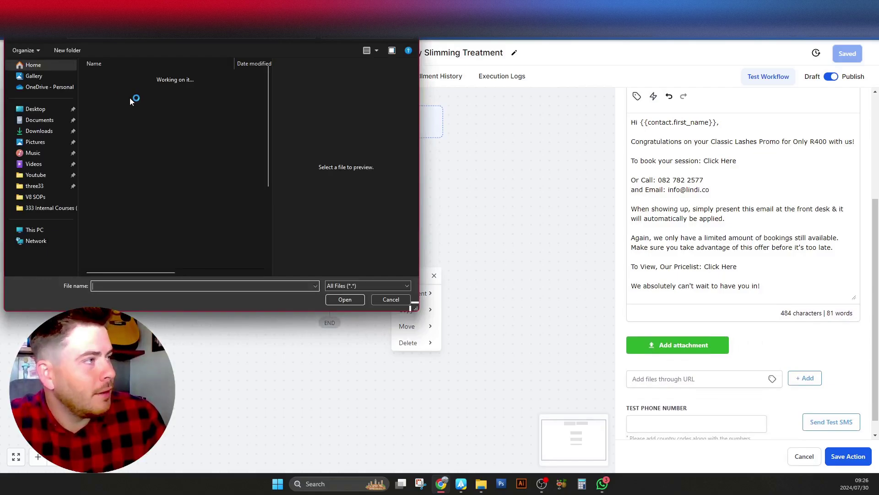
{"action": "double_click", "coordinate": [132, 100]}
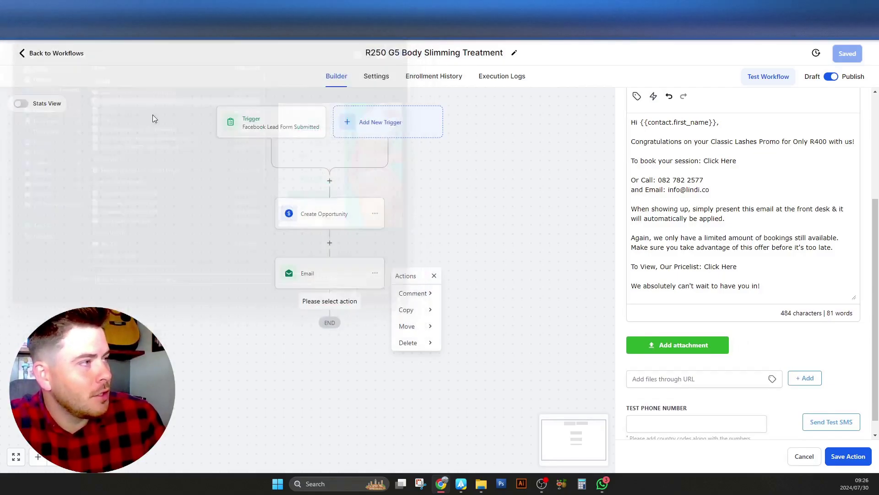
{"action": "left_click_drag", "start_coordinate": [876, 308], "coordinate": [877, 260]}
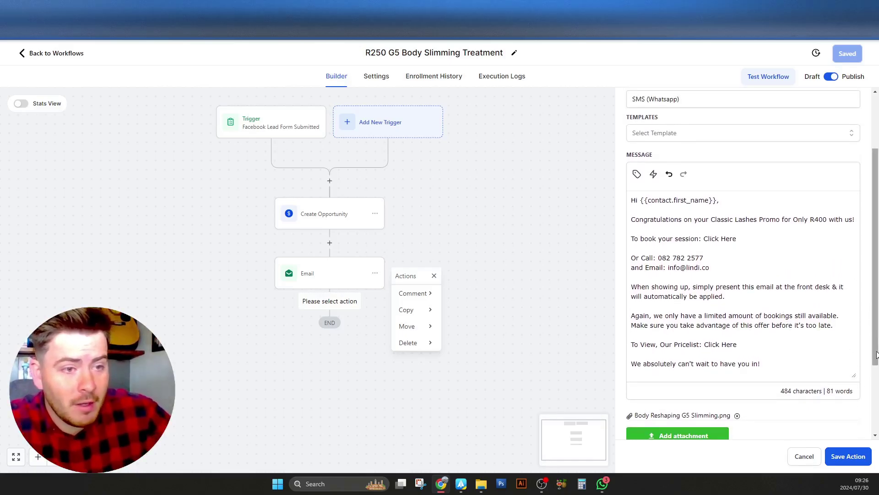
Delete the 'To book your session: Click Here' and 'To View, Our Pricelist' lines, leaving 414 characters
{"action": "left_click_drag", "start_coordinate": [876, 349], "coordinate": [877, 353]}
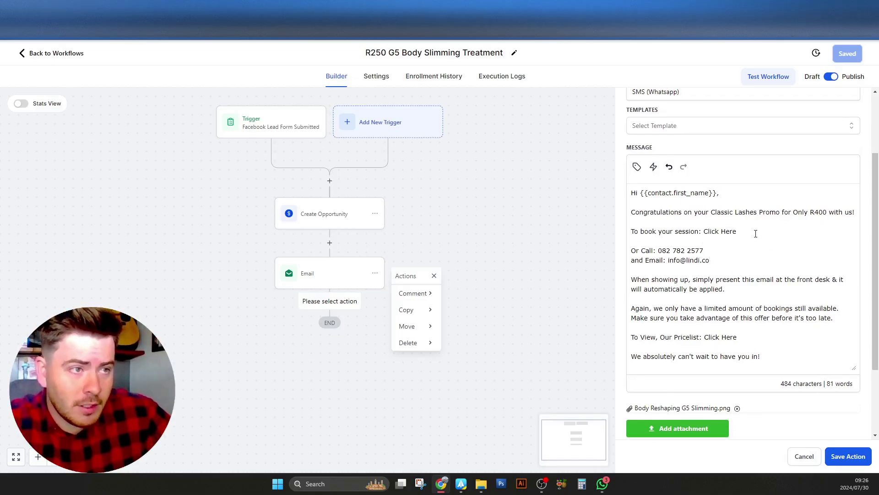
{"action": "left_click", "coordinate": [738, 232]}
{"action": "left_click_drag", "start_coordinate": [738, 232], "coordinate": [704, 234]}
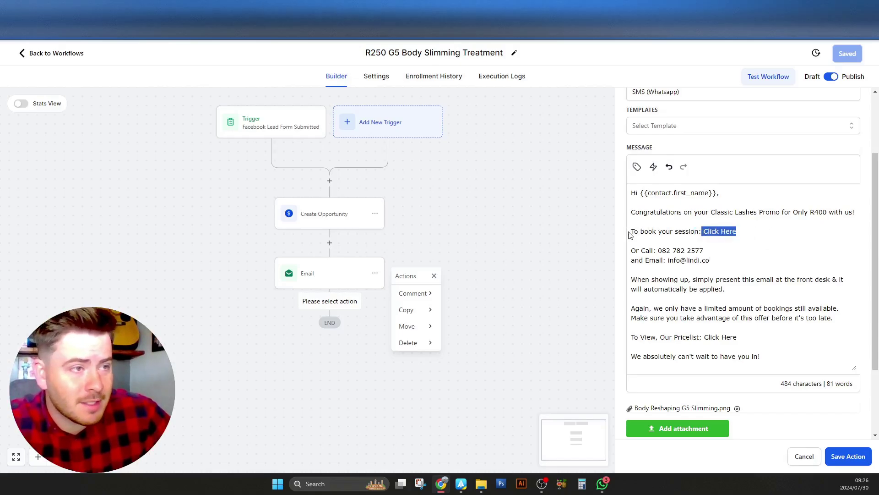
{"action": "left_click_drag", "start_coordinate": [631, 235], "coordinate": [753, 241]}
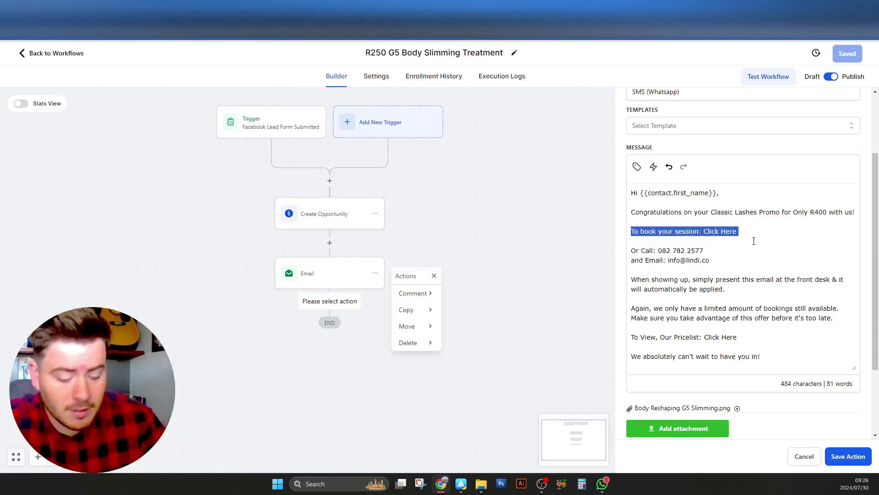
{"action": "key", "text": "Delete"}
{"action": "key", "text": "Delete"}
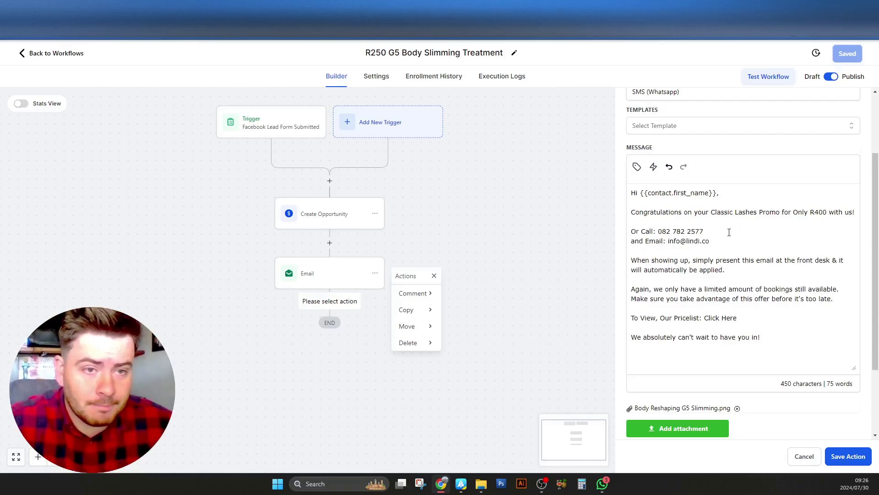
{"action": "triple_click", "coordinate": [741, 311]}
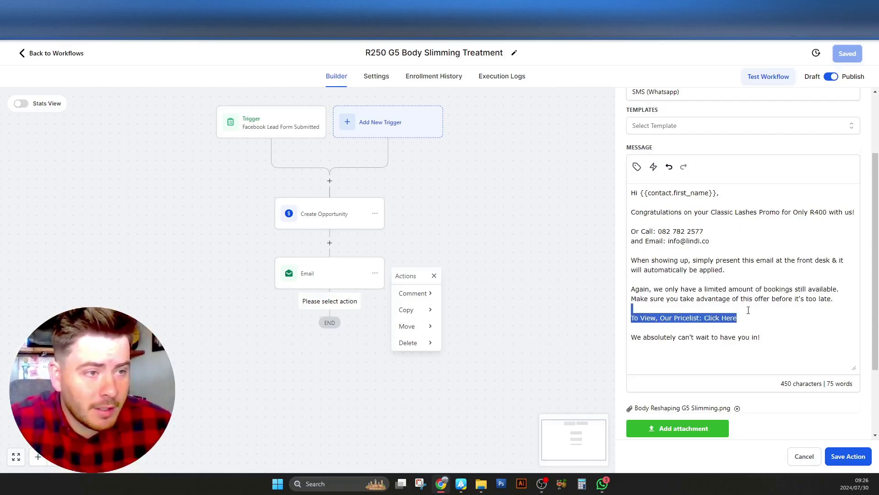
{"action": "key", "text": "Delete"}
{"action": "key", "text": "Delete"}
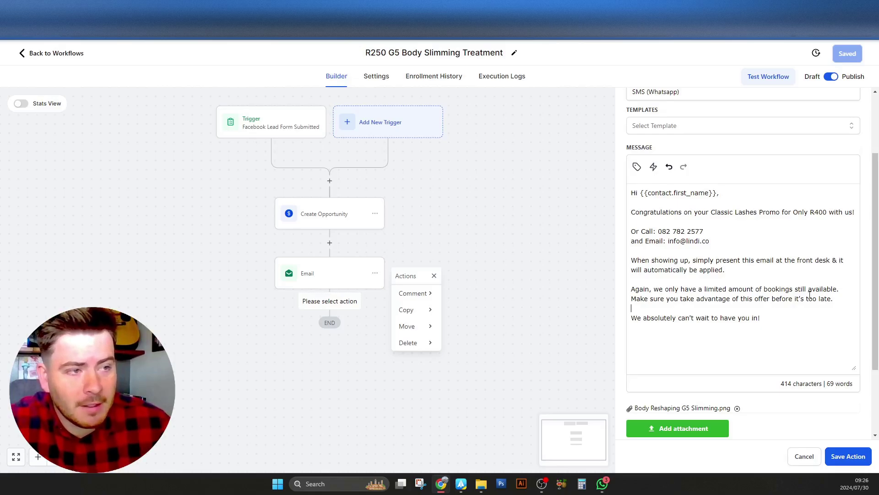
{"action": "scroll", "coordinate": [707, 429], "scroll_direction": "down", "scroll_amount": 2}
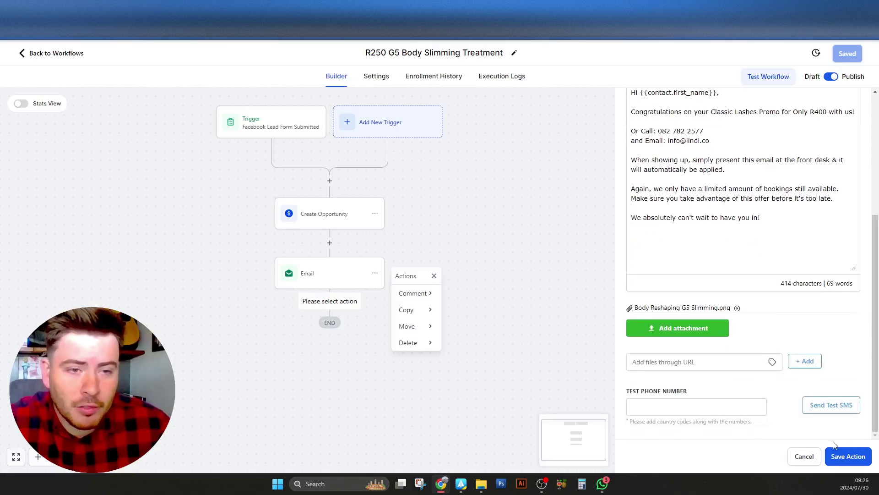
Send a test SMS to the test phone number with country code, then open WhatsApp
{"action": "left_click", "coordinate": [702, 407]}
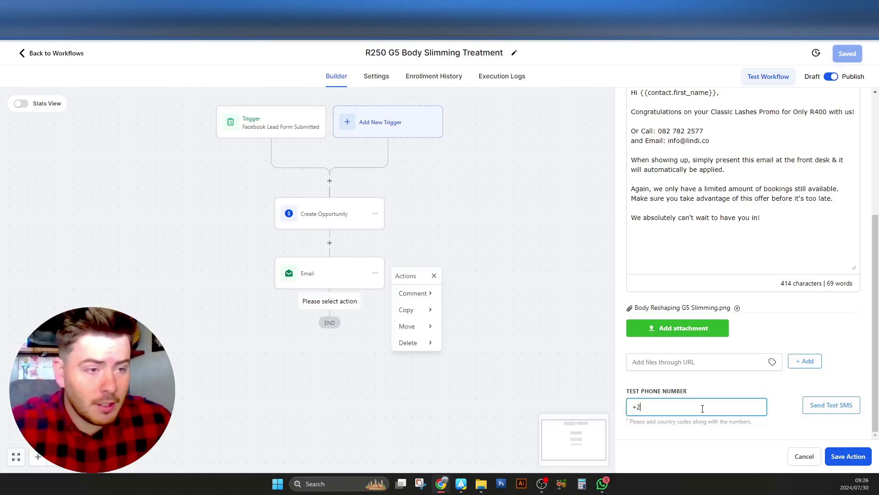
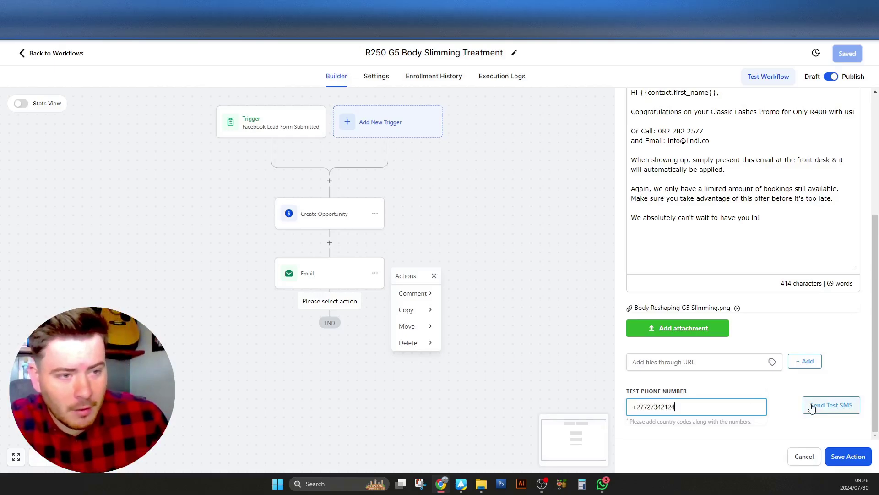
{"action": "left_click", "coordinate": [810, 406]}
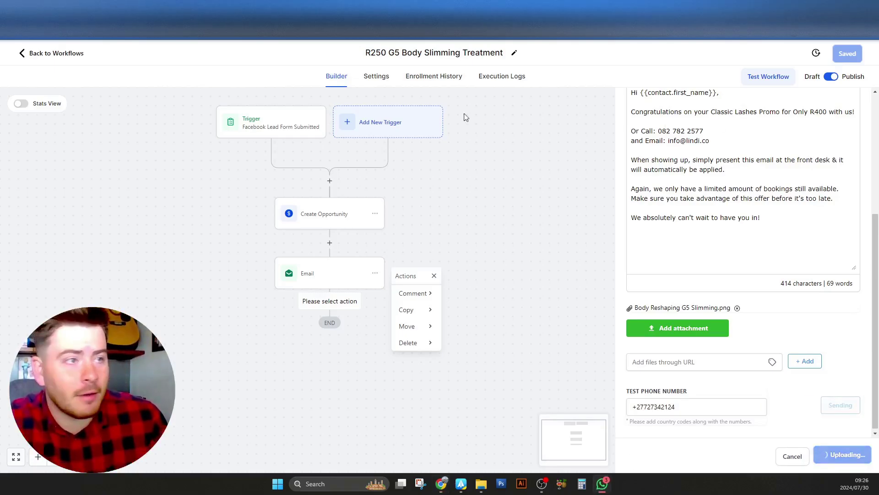
{"action": "left_click", "coordinate": [602, 483]}
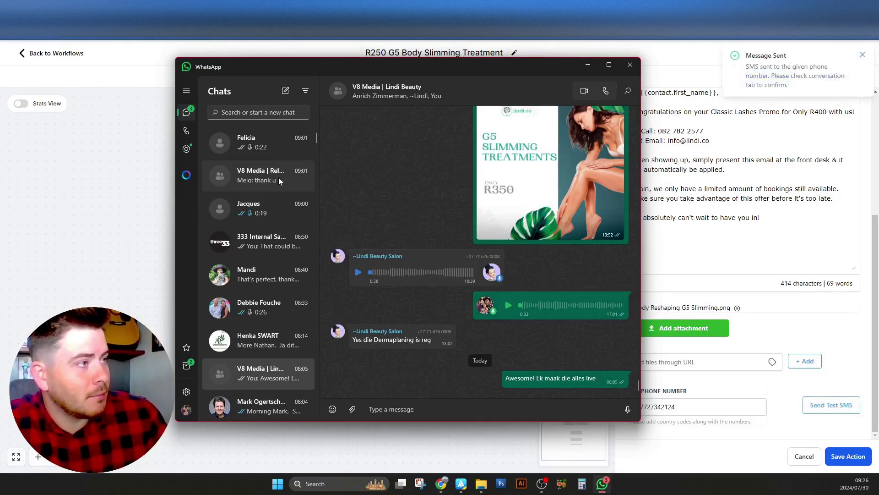
Open the new WhatsApp chat and read the received image and promo message
{"action": "left_click_drag", "start_coordinate": [364, 69], "coordinate": [325, 70]}
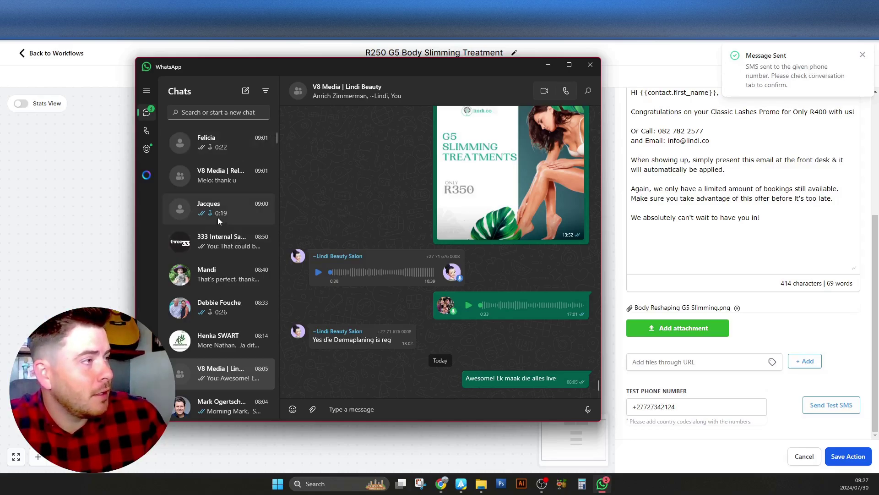
{"action": "left_click", "coordinate": [218, 217]}
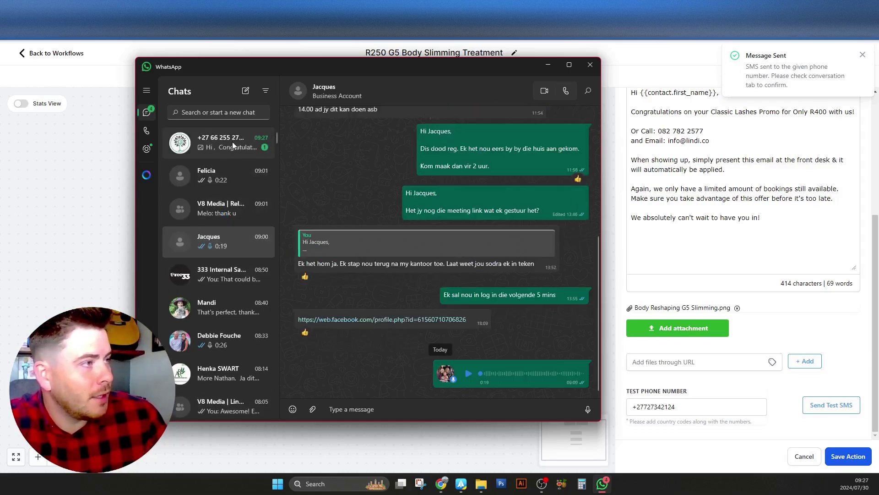
{"action": "left_click", "coordinate": [234, 143]}
{"action": "scroll", "coordinate": [504, 275], "scroll_direction": "down", "scroll_amount": 3}
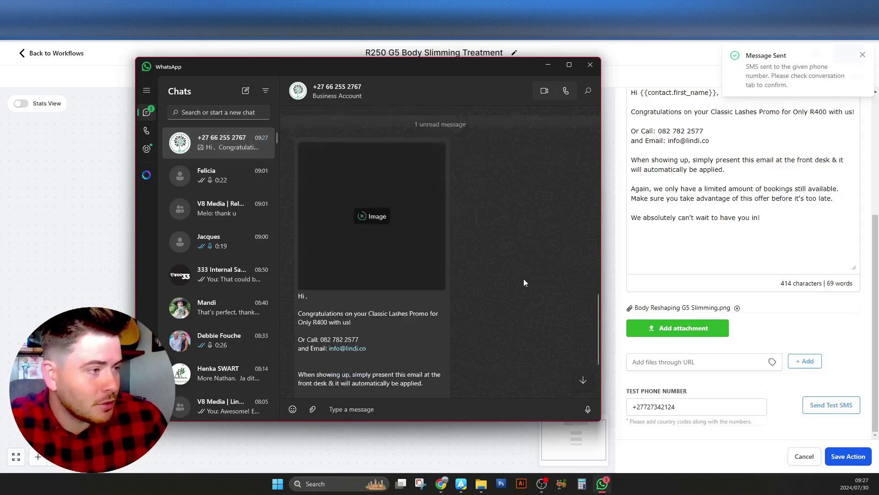
{"action": "scroll", "coordinate": [492, 257], "scroll_direction": "up", "scroll_amount": 3}
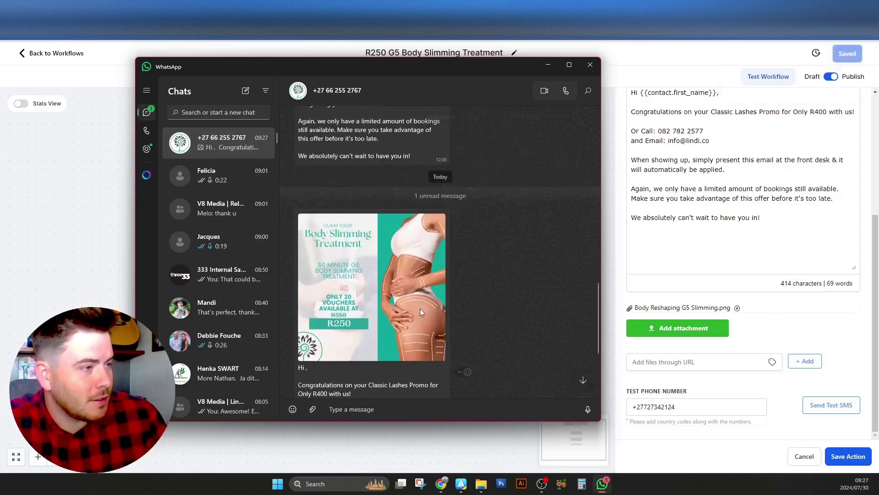
{"action": "scroll", "coordinate": [500, 308], "scroll_direction": "down", "scroll_amount": 3}
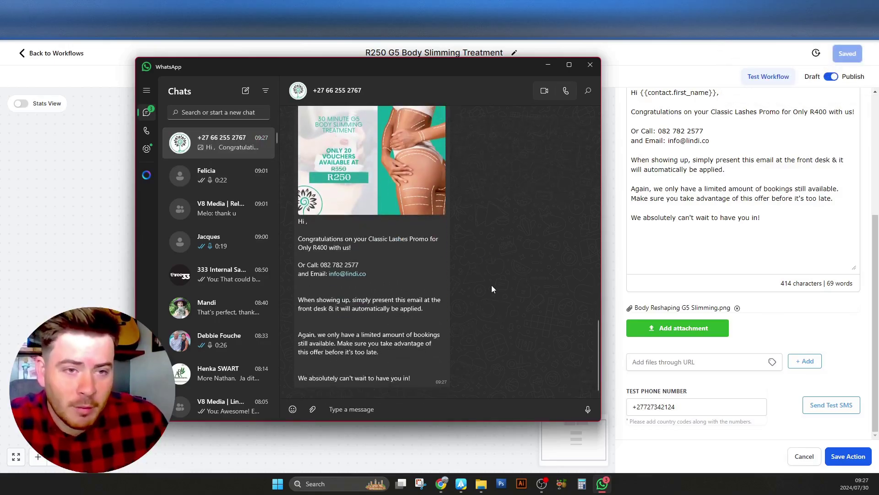
{"action": "left_click_drag", "start_coordinate": [307, 240], "coordinate": [380, 353]}
Minimize WhatsApp and save the SMS (Whatsapp) action into the workflow
{"action": "left_click", "coordinate": [730, 176]}
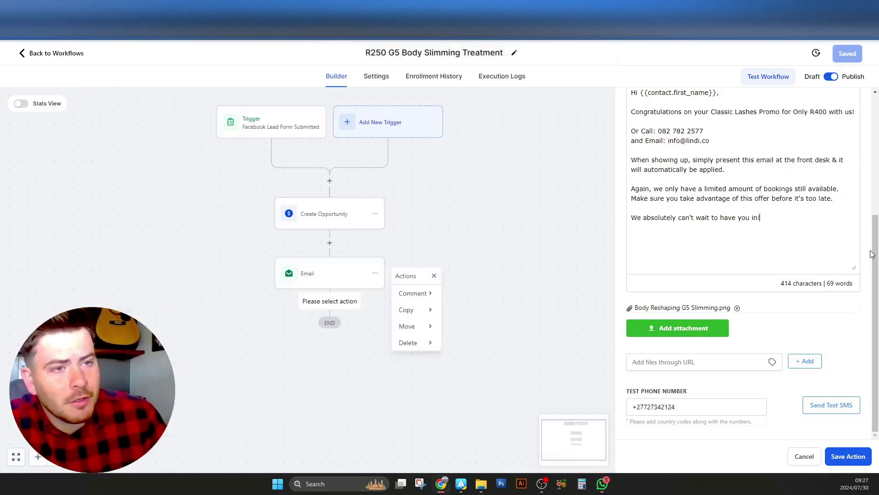
{"action": "scroll", "coordinate": [873, 194], "scroll_direction": "up", "scroll_amount": 2}
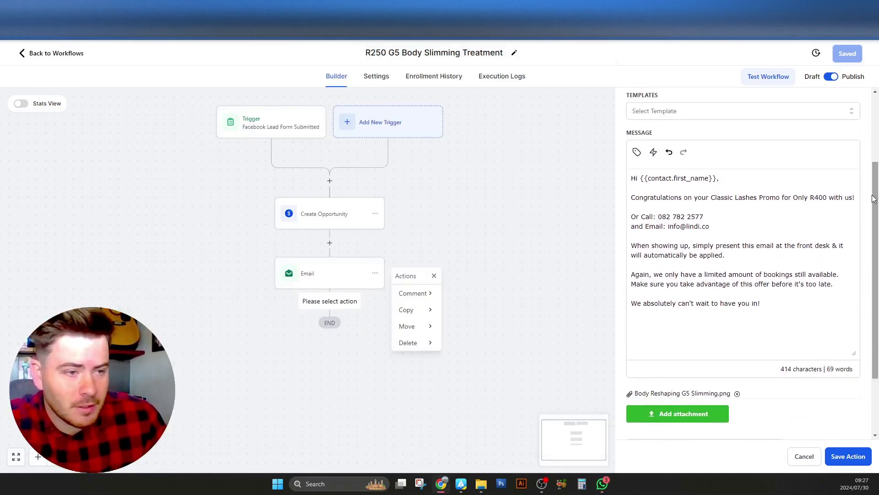
{"action": "left_click", "coordinate": [601, 484]}
{"action": "left_click", "coordinate": [444, 262]}
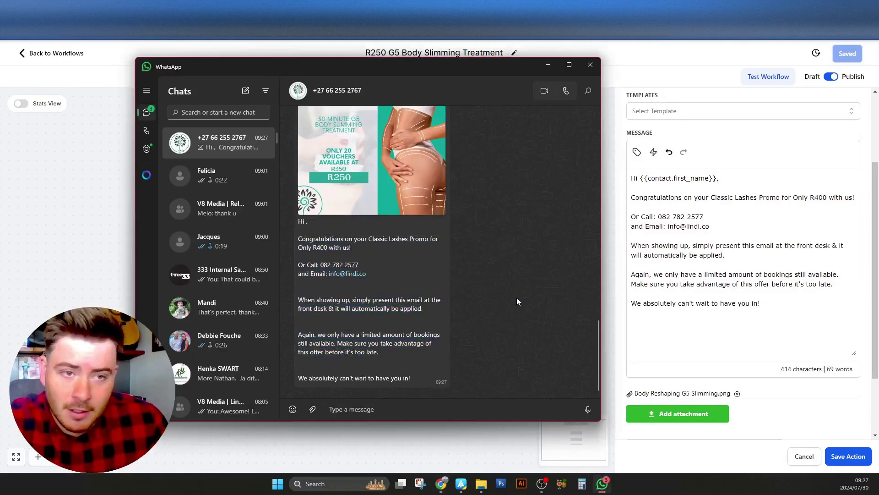
{"action": "scroll", "coordinate": [503, 295], "scroll_direction": "up", "scroll_amount": 5}
{"action": "scroll", "coordinate": [504, 295], "scroll_direction": "down", "scroll_amount": 5}
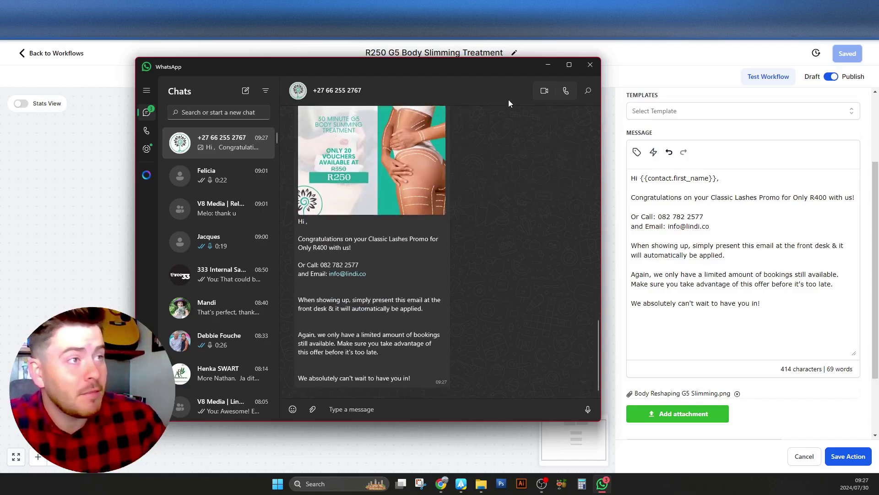
{"action": "left_click", "coordinate": [548, 64]}
{"action": "left_click", "coordinate": [848, 456]}
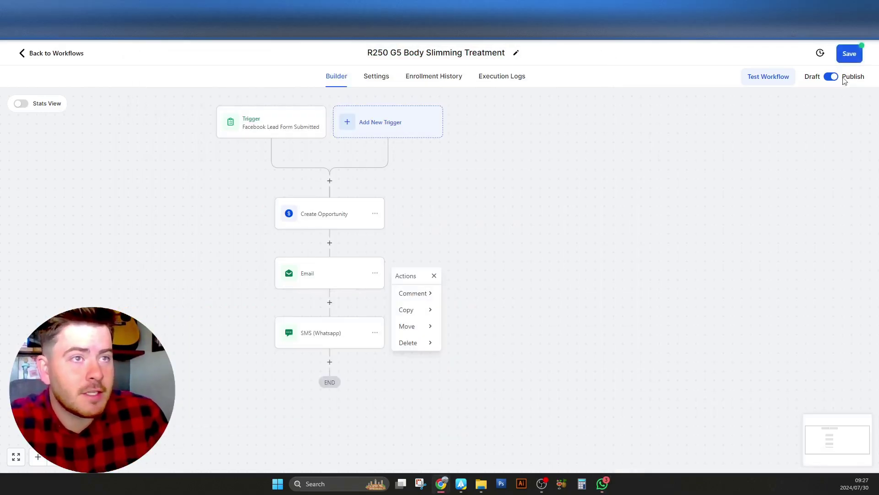